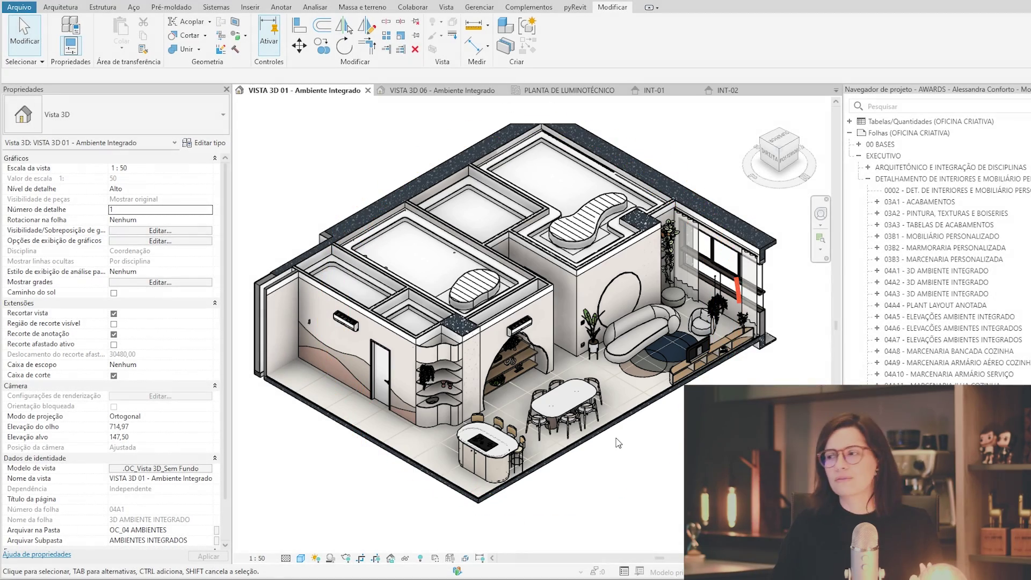
Step: Open VISTA 3D 06 - Ambiente Integrado and zoom in on the curved TV rack
{"action": "scroll", "coordinate": [607, 456], "scroll_direction": "up", "scroll_amount": 1}
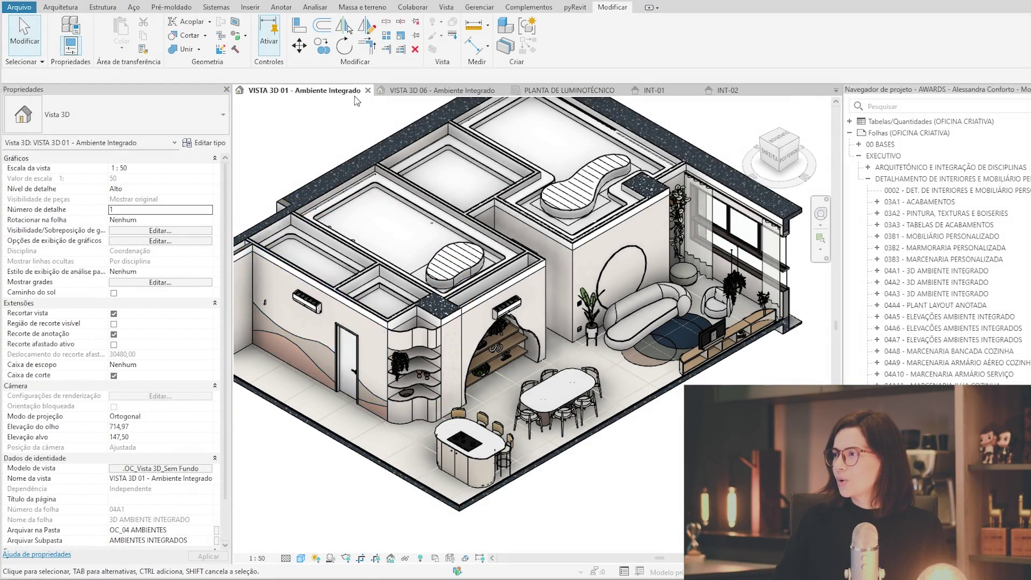
{"action": "left_click", "coordinate": [418, 91]}
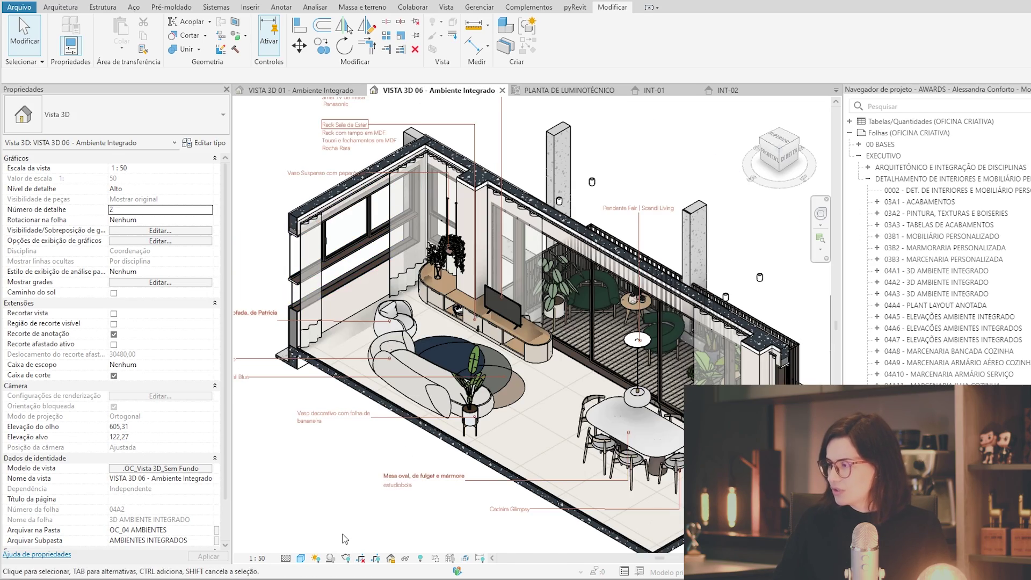
{"action": "middle_click_drag", "start_coordinate": [363, 511], "coordinate": [385, 491]}
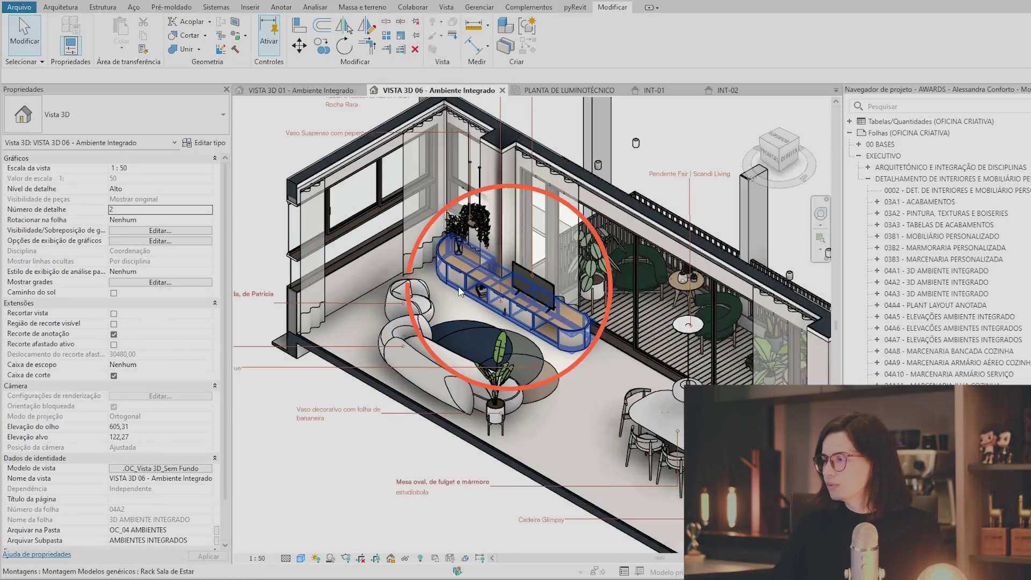
{"action": "scroll", "coordinate": [445, 369], "scroll_direction": "up", "scroll_amount": 3}
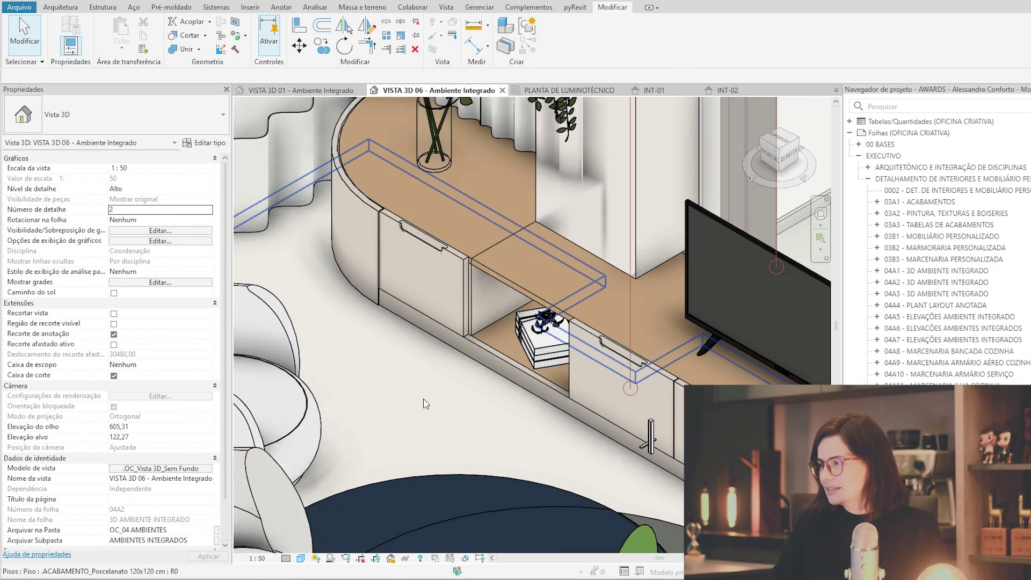
{"action": "scroll", "coordinate": [396, 403], "scroll_direction": "down", "scroll_amount": 3}
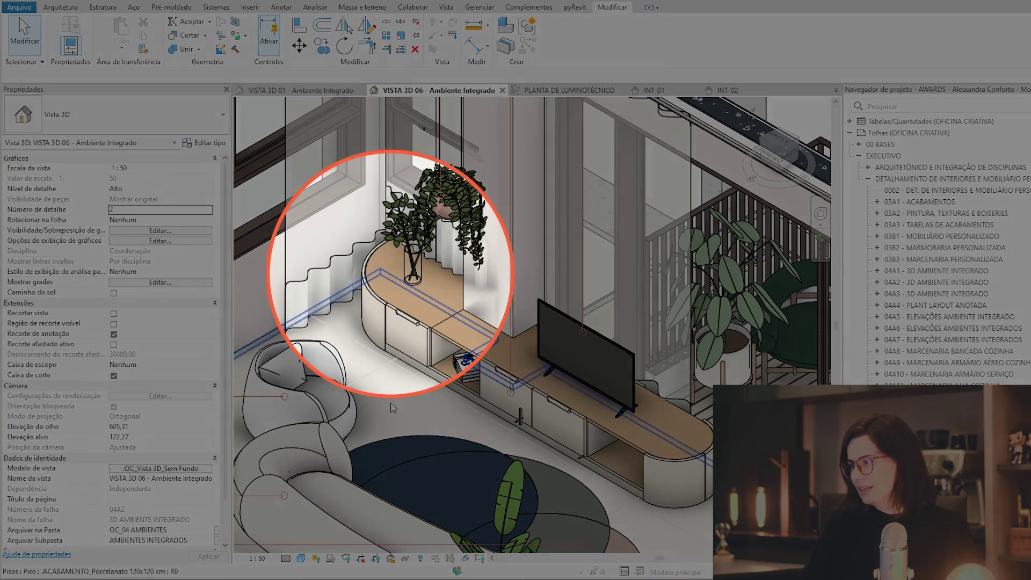
{"action": "scroll", "coordinate": [666, 508], "scroll_direction": "up", "scroll_amount": 3}
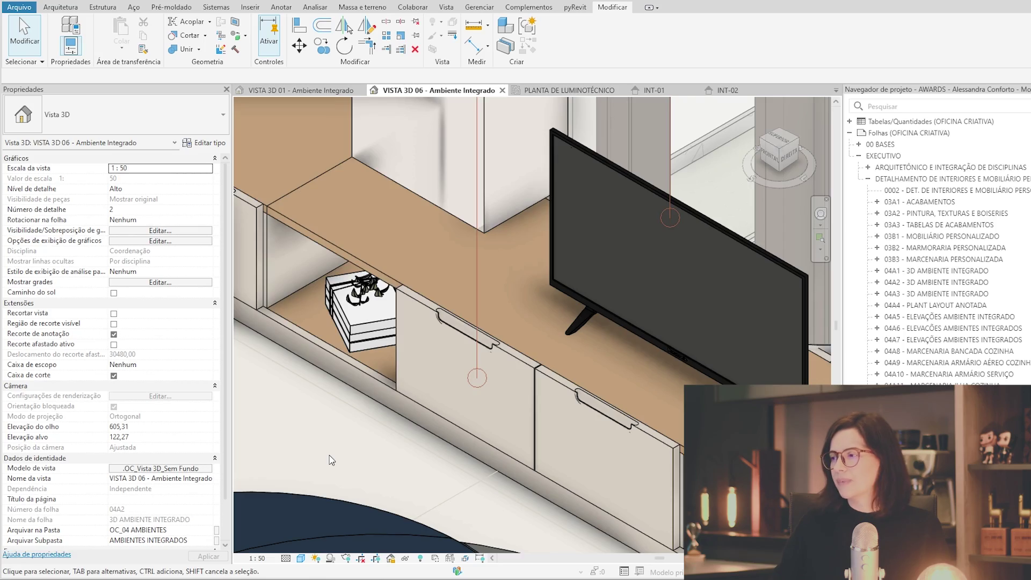
Step: Zoom out to show the rack, sofa, dining table and balcony together
{"action": "scroll", "coordinate": [331, 461], "scroll_direction": "down", "scroll_amount": 2}
{"action": "scroll", "coordinate": [331, 461], "scroll_direction": "down", "scroll_amount": 3}
{"action": "scroll", "coordinate": [332, 460], "scroll_direction": "down", "scroll_amount": 2}
{"action": "middle_click_drag", "start_coordinate": [266, 516], "coordinate": [434, 342]}
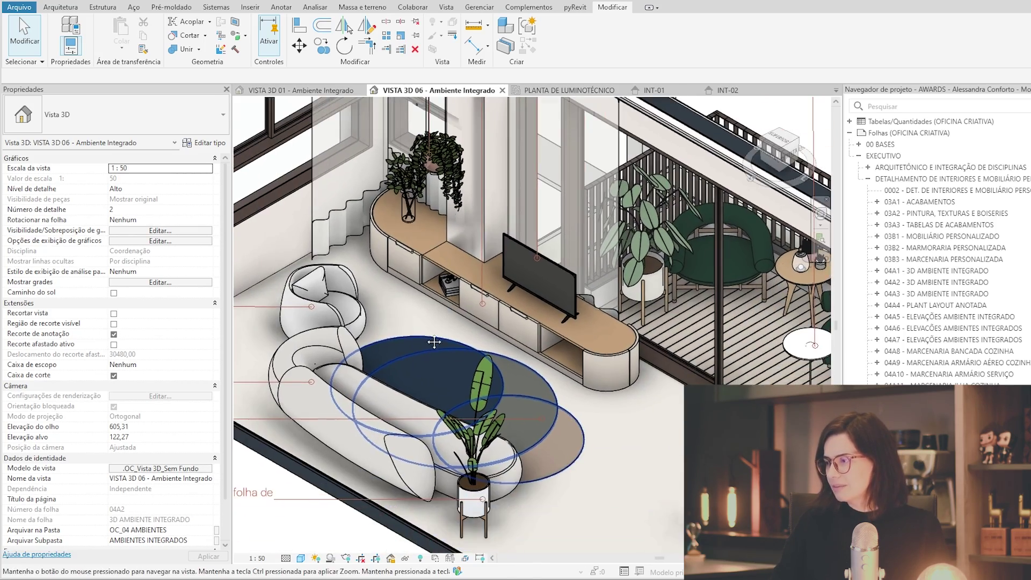
{"action": "scroll", "coordinate": [434, 342], "scroll_direction": "down", "scroll_amount": 3}
{"action": "middle_click_drag", "start_coordinate": [489, 505], "coordinate": [322, 475]}
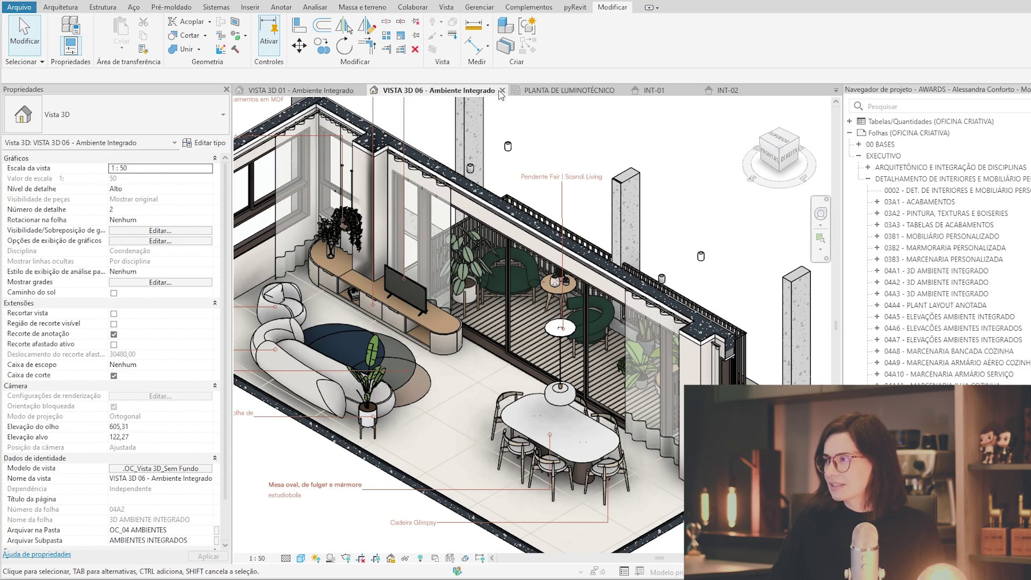
Step: Swap VISTA 3D 06 for PLANTA BAIXA DE LAYOUT and frame the kitchen island
{"action": "left_click", "coordinate": [503, 91]}
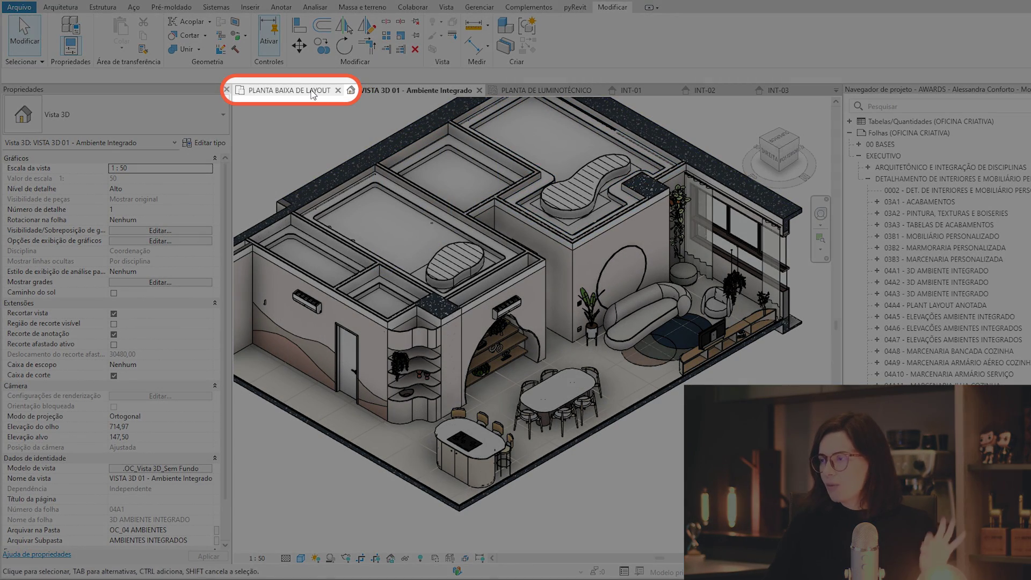
{"action": "left_click", "coordinate": [313, 92]}
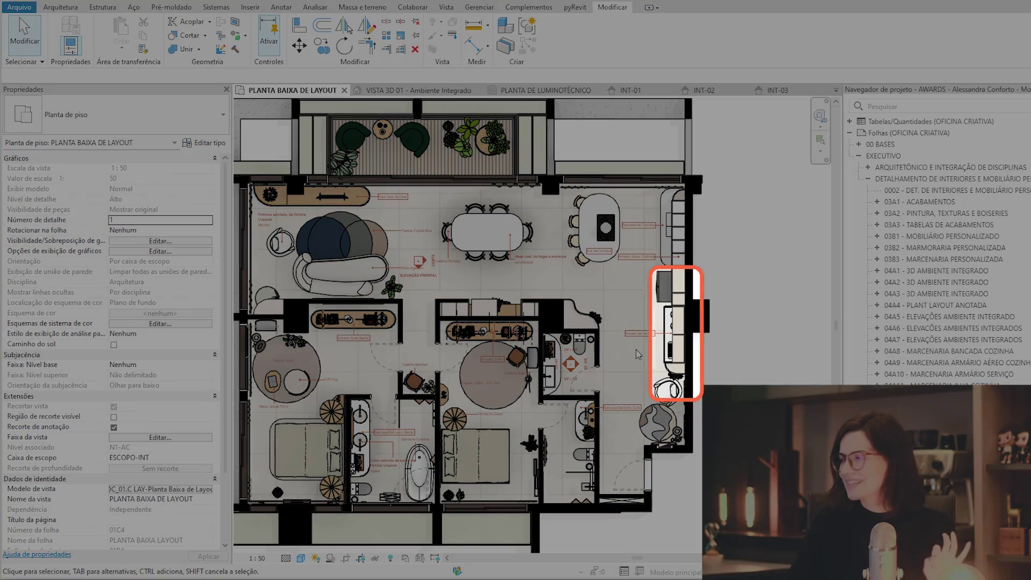
{"action": "scroll", "coordinate": [620, 296], "scroll_direction": "up", "scroll_amount": 2}
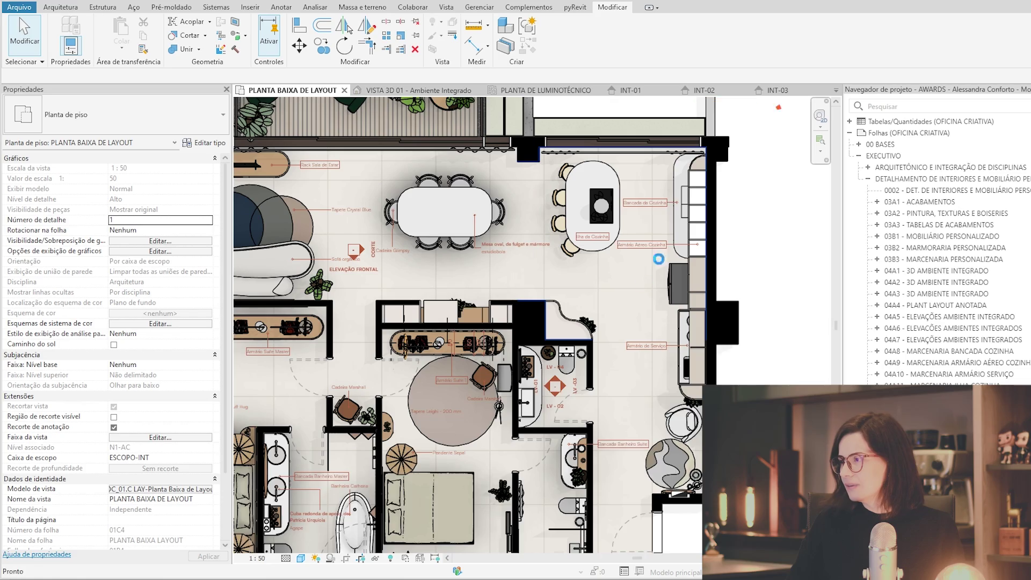
{"action": "mouse_move", "coordinate": [439, 262]}
{"action": "middle_mouse_down"}
{"action": "mouse_move", "coordinate": [489, 286]}
{"action": "mouse_move", "coordinate": [646, 307]}
{"action": "middle_mouse_up"}
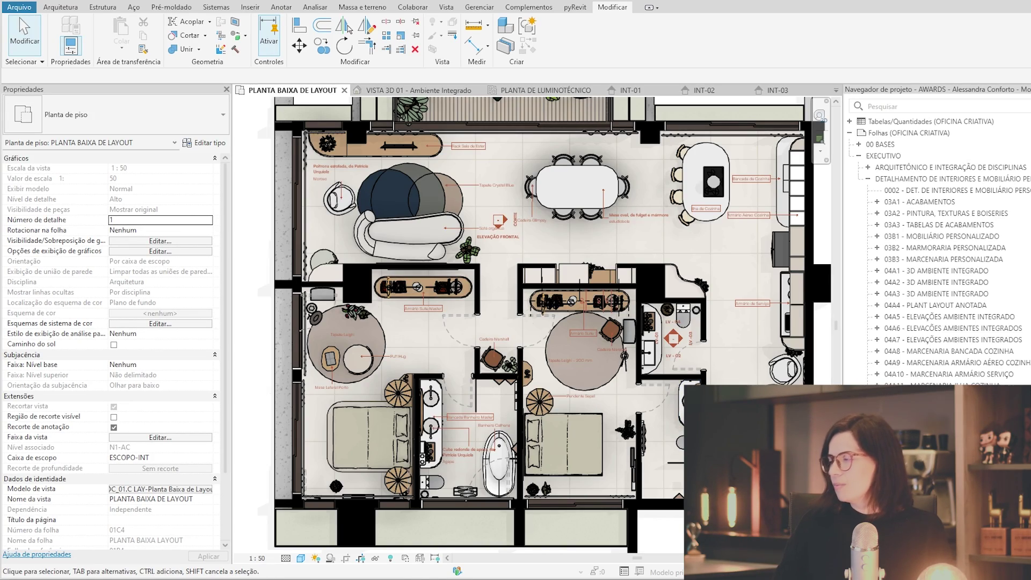
Step: Open the INT-01 elevation and fit the whole kitchen wall in view
{"action": "left_click", "coordinate": [632, 92]}
{"action": "scroll", "coordinate": [566, 476], "scroll_direction": "down", "scroll_amount": 1}
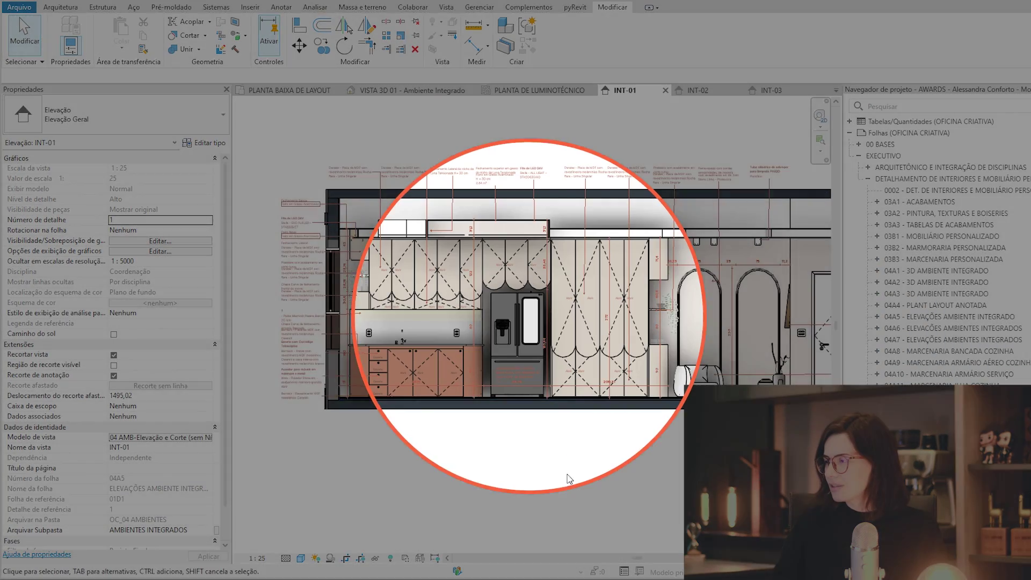
{"action": "middle_click_drag", "start_coordinate": [536, 472], "coordinate": [492, 464]}
{"action": "scroll", "coordinate": [492, 465], "scroll_direction": "down", "scroll_amount": 1}
{"action": "middle_click_drag", "start_coordinate": [422, 460], "coordinate": [444, 457]}
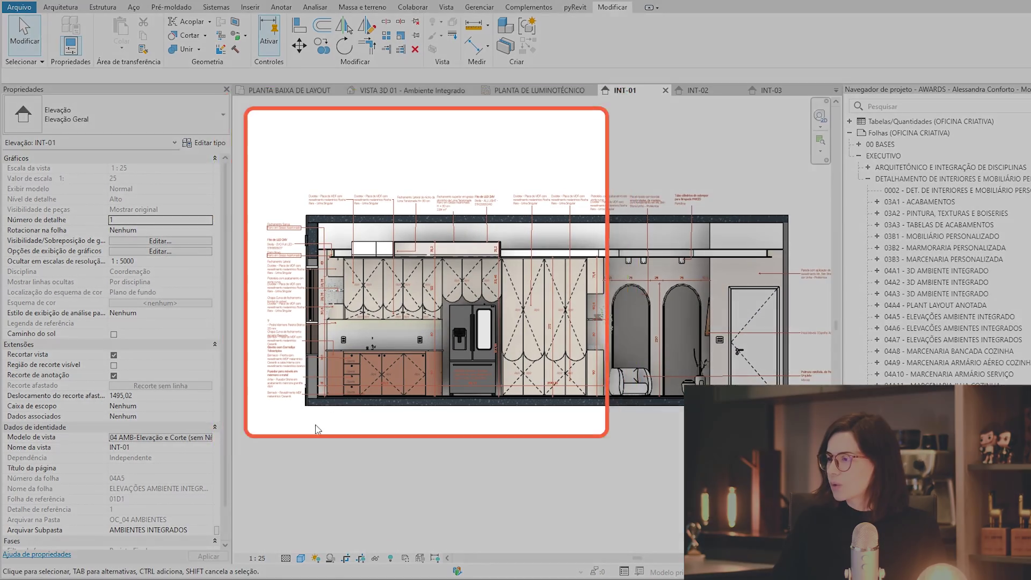
Step: Zoom in along INT-01 over the refrigerator, tall cabinets, armchair and lower cabinets
{"action": "scroll", "coordinate": [303, 422], "scroll_direction": "up", "scroll_amount": 3}
{"action": "middle_click_drag", "start_coordinate": [705, 533], "coordinate": [437, 534]}
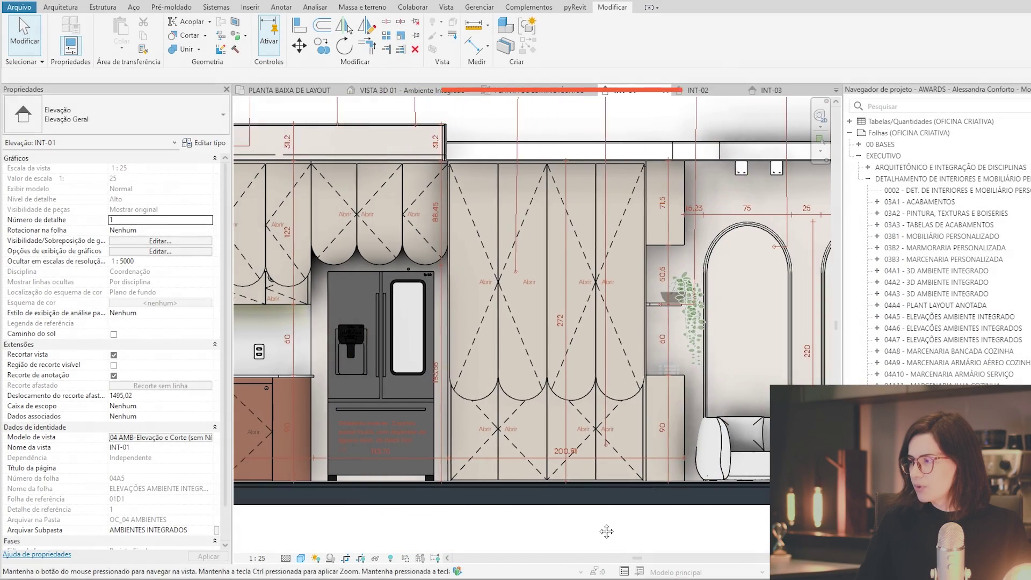
{"action": "middle_click_drag", "start_coordinate": [605, 534], "coordinate": [490, 548]}
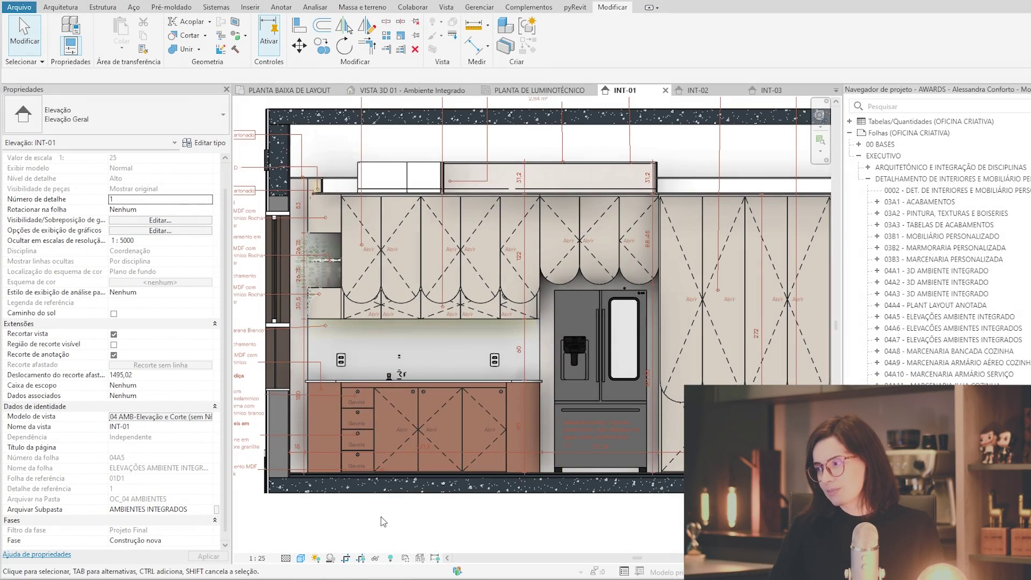
{"action": "middle_click_drag", "start_coordinate": [368, 502], "coordinate": [402, 517]}
{"action": "scroll", "coordinate": [397, 518], "scroll_direction": "up", "scroll_amount": 1}
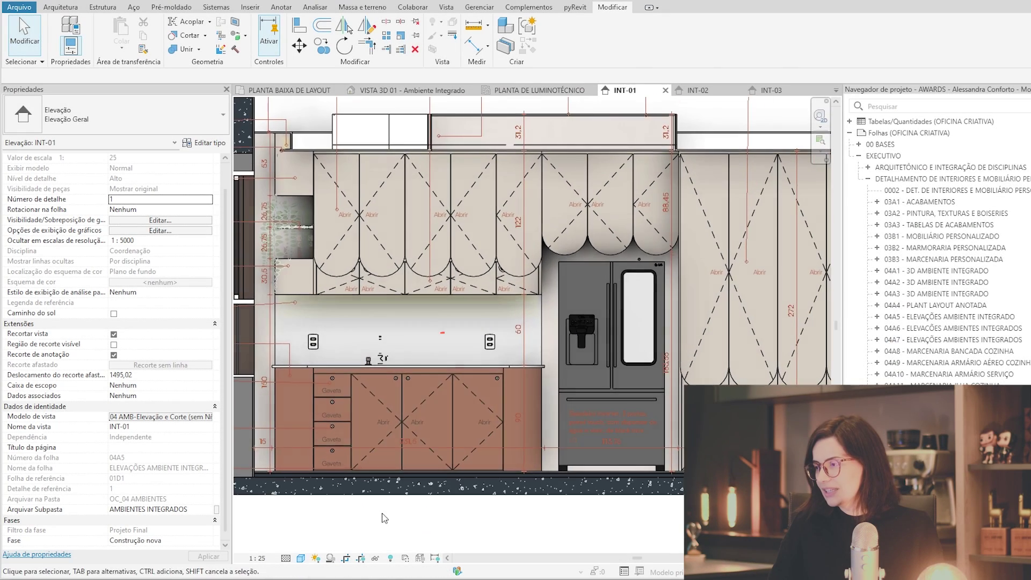
{"action": "scroll", "coordinate": [384, 518], "scroll_direction": "down", "scroll_amount": 1}
{"action": "middle_click_drag", "start_coordinate": [385, 514], "coordinate": [415, 508]}
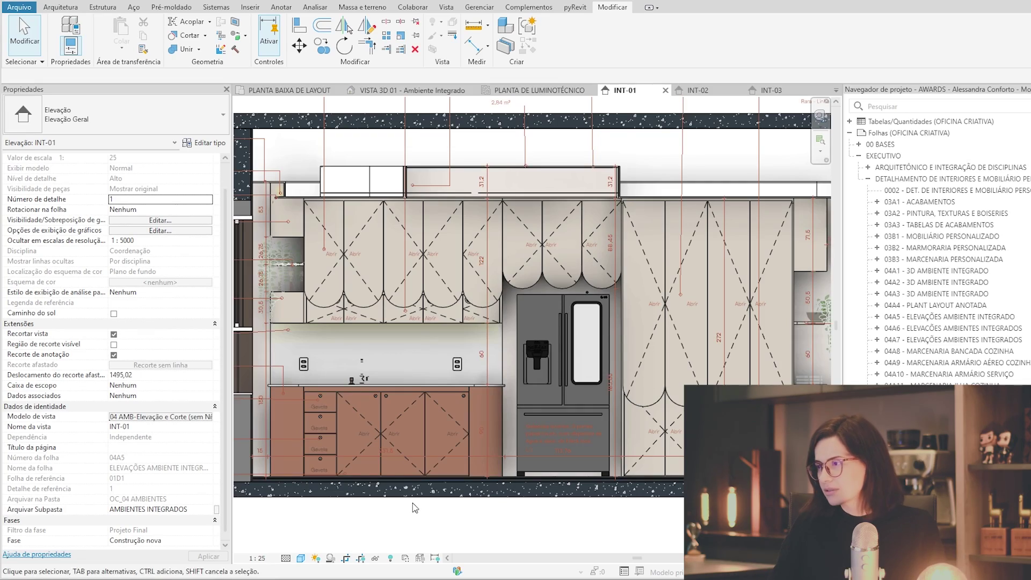
Step: Zoom in on the INT-01 left-side annotations above the cabinets
{"action": "scroll", "coordinate": [466, 500], "scroll_direction": "down", "scroll_amount": 2}
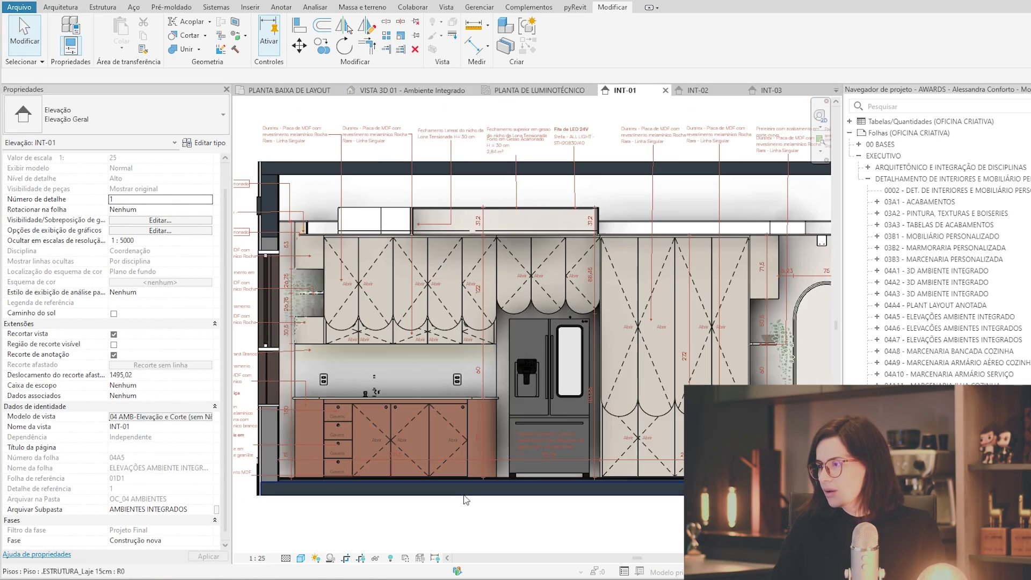
{"action": "middle_click_drag", "start_coordinate": [321, 513], "coordinate": [405, 533]}
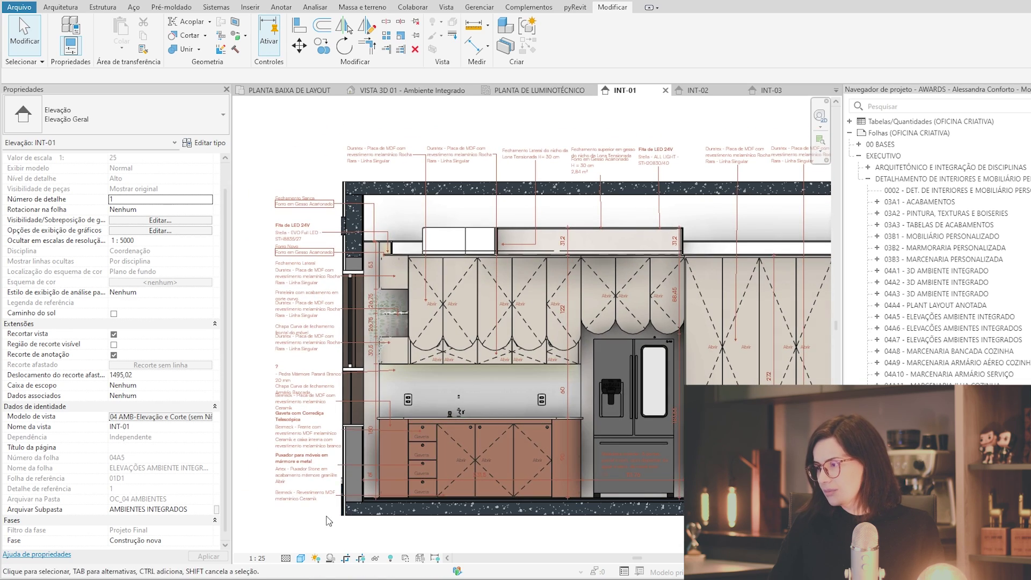
{"action": "scroll", "coordinate": [359, 218], "scroll_direction": "up", "scroll_amount": 2}
{"action": "scroll", "coordinate": [353, 219], "scroll_direction": "up", "scroll_amount": 2}
{"action": "scroll", "coordinate": [345, 226], "scroll_direction": "up", "scroll_amount": 1}
{"action": "scroll", "coordinate": [369, 250], "scroll_direction": "up", "scroll_amount": 1}
{"action": "scroll", "coordinate": [285, 229], "scroll_direction": "up", "scroll_amount": 2}
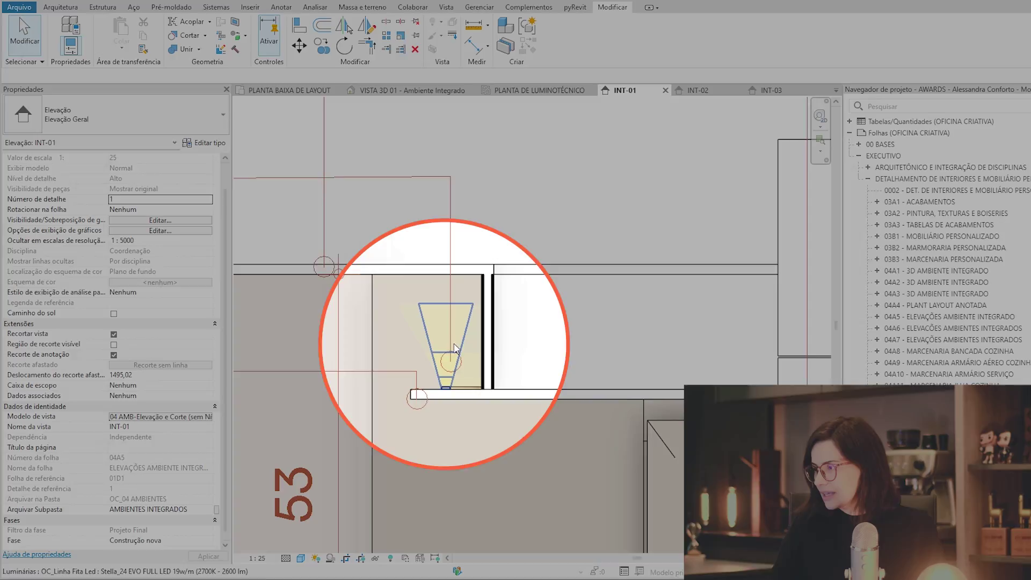
{"action": "scroll", "coordinate": [451, 389], "scroll_direction": "up", "scroll_amount": 2}
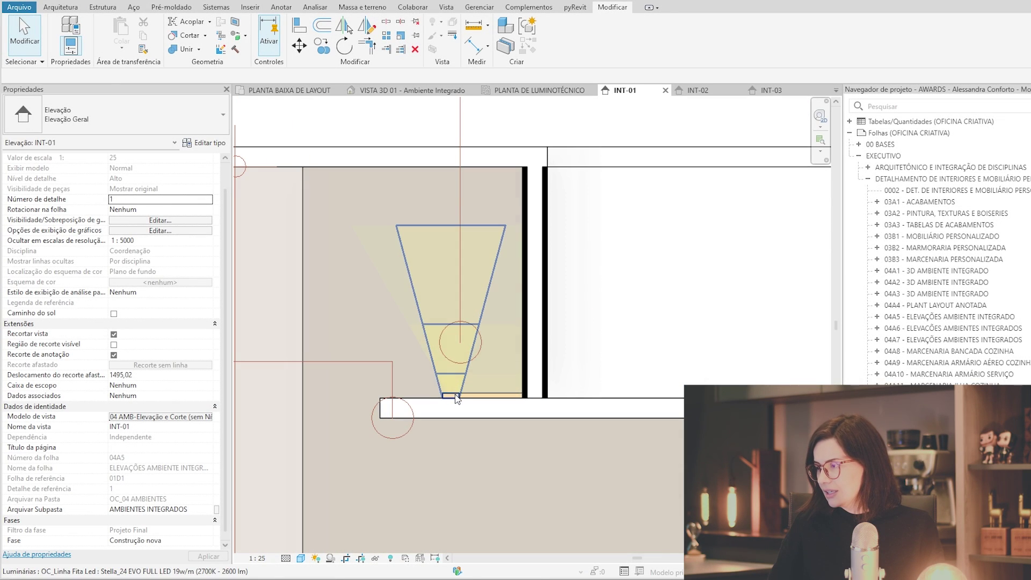
Step: Select the cove light strip to check its Stella_24 EVO FULL LED 19w/m fixture
{"action": "left_click", "coordinate": [456, 399]}
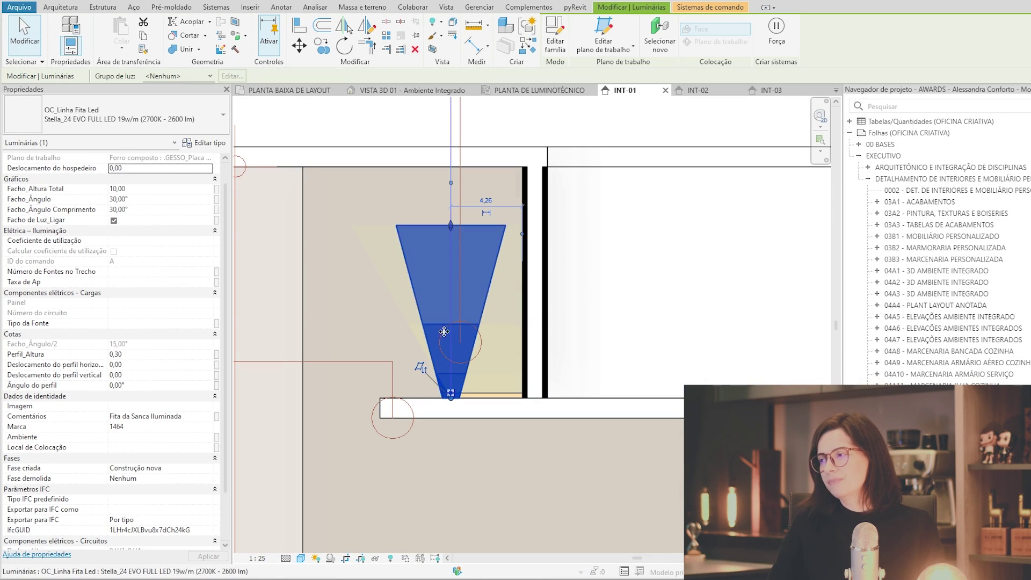
{"action": "key", "text": "Escape"}
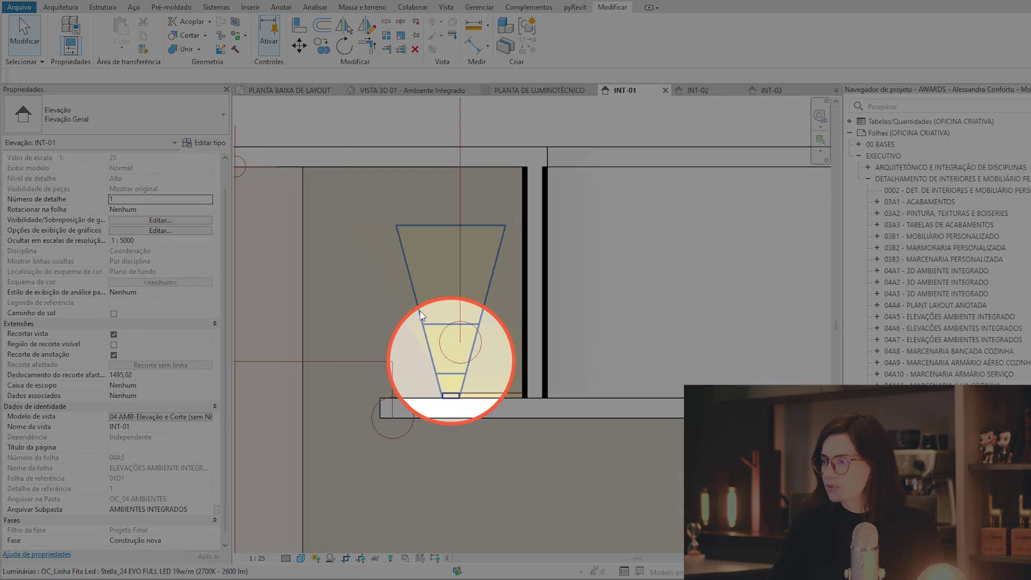
{"action": "left_click", "coordinate": [438, 365]}
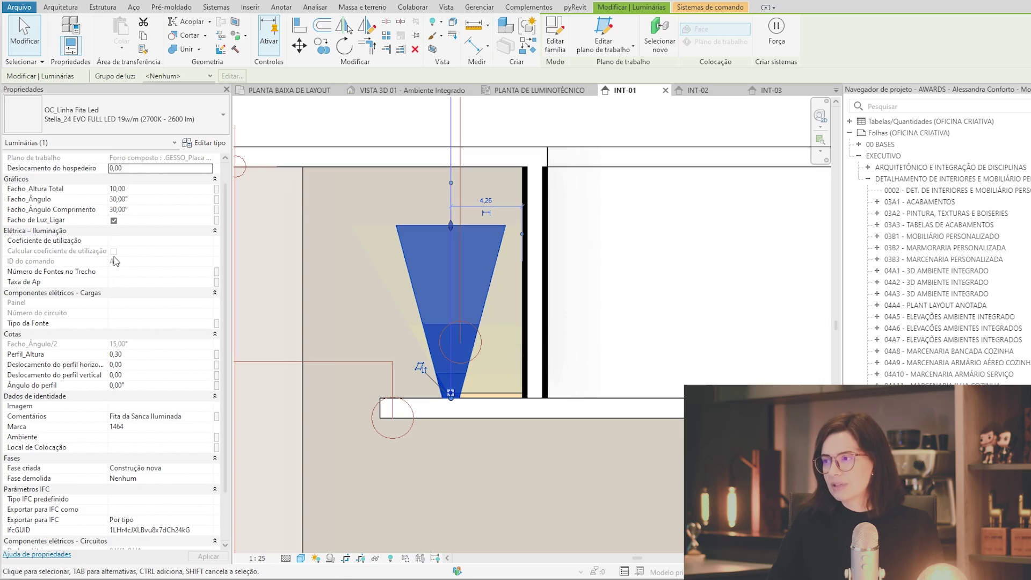
{"action": "scroll", "coordinate": [134, 255], "scroll_direction": "up", "scroll_amount": 2}
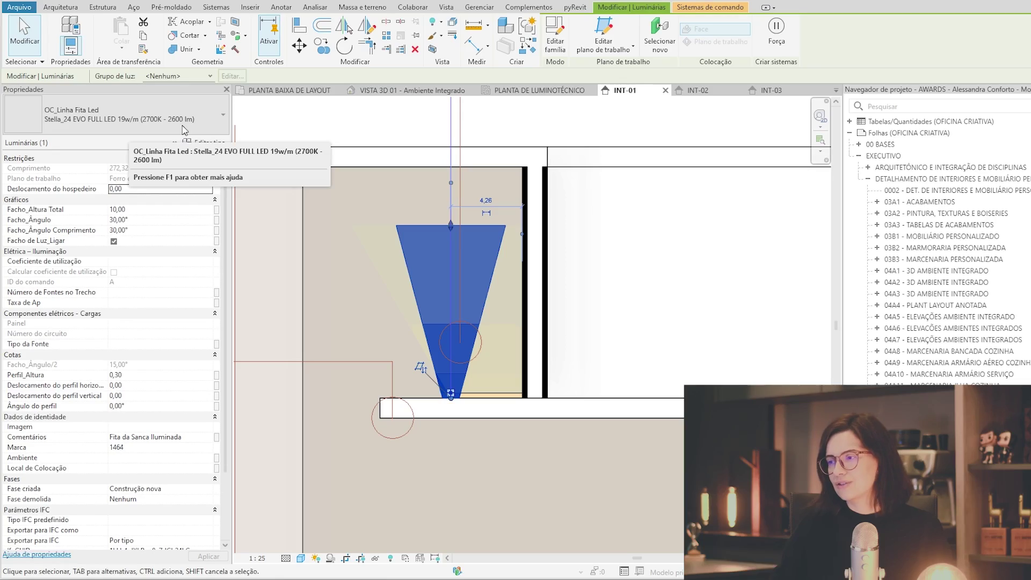
{"action": "scroll", "coordinate": [386, 195], "scroll_direction": "down", "scroll_amount": 2}
{"action": "scroll", "coordinate": [385, 195], "scroll_direction": "down", "scroll_amount": 2}
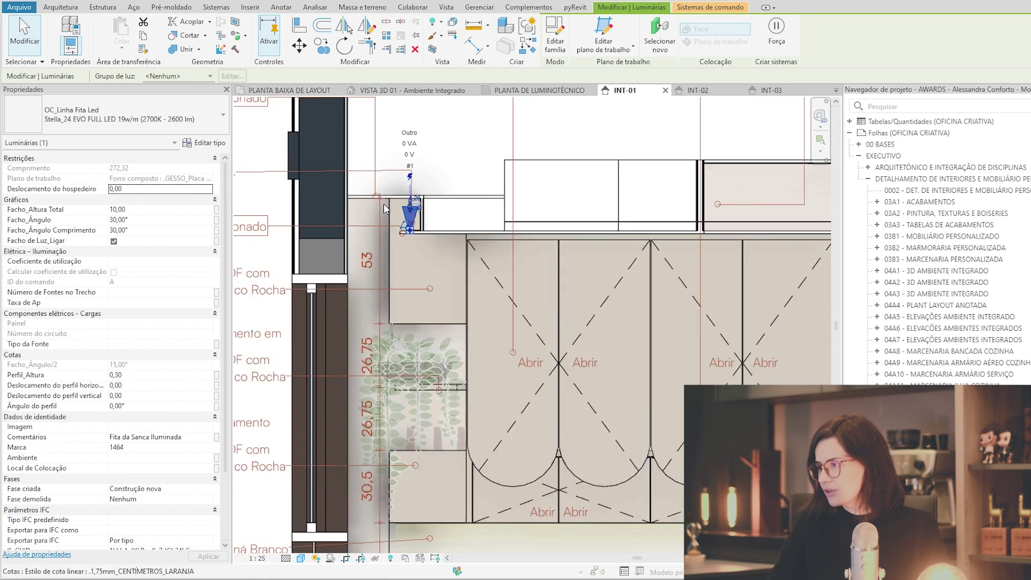
{"action": "scroll", "coordinate": [385, 195], "scroll_direction": "down", "scroll_amount": 2}
{"action": "scroll", "coordinate": [386, 194], "scroll_direction": "down", "scroll_amount": 1}
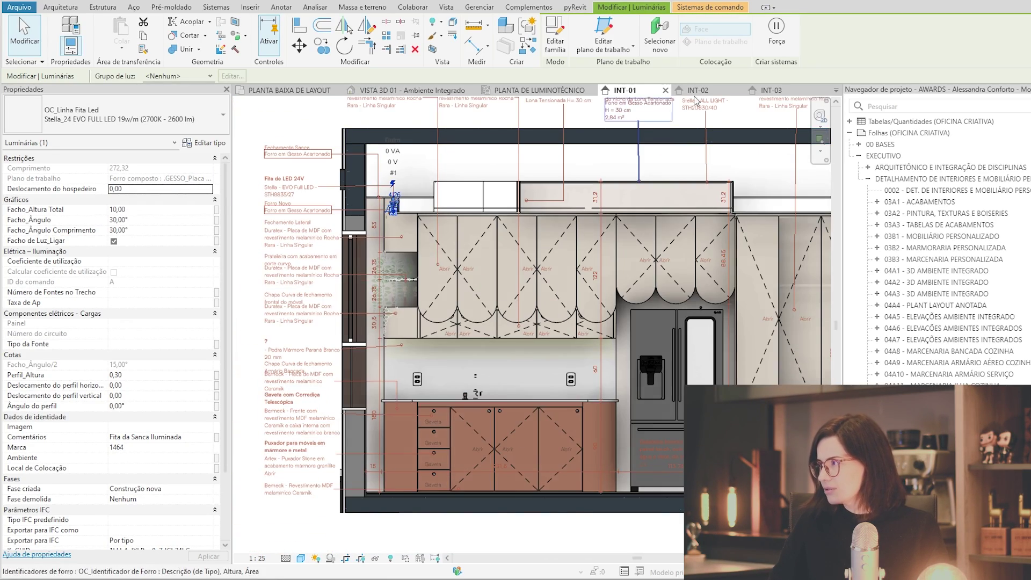
Step: Close INT-01 and pan INT-02 to the dining table, chairs and pendant
{"action": "left_click", "coordinate": [666, 90]}
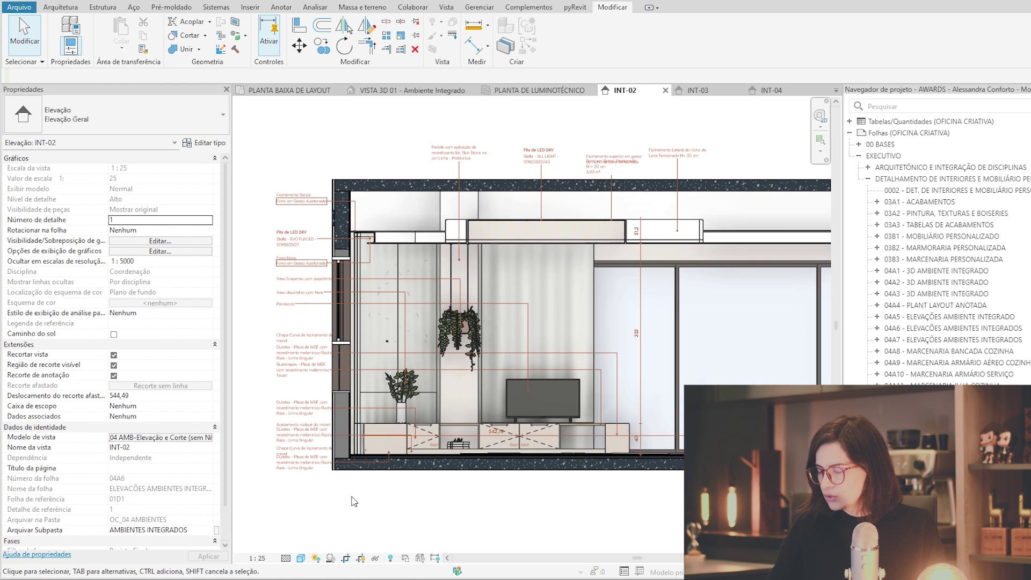
{"action": "middle_click_drag", "start_coordinate": [432, 501], "coordinate": [364, 509]}
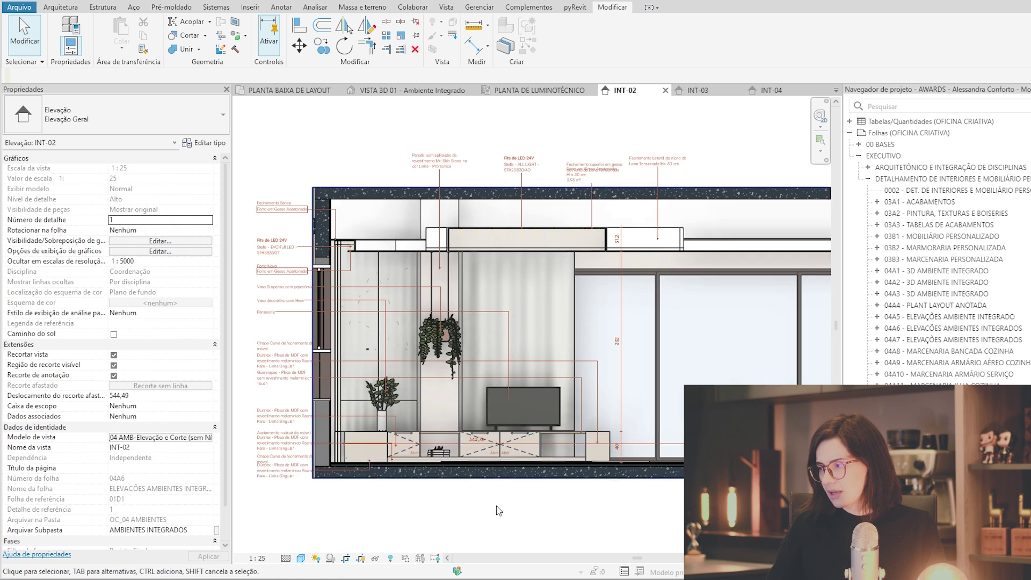
{"action": "scroll", "coordinate": [468, 505], "scroll_direction": "up", "scroll_amount": 2}
{"action": "scroll", "coordinate": [366, 509], "scroll_direction": "down", "scroll_amount": 3}
{"action": "scroll", "coordinate": [376, 506], "scroll_direction": "up", "scroll_amount": 3}
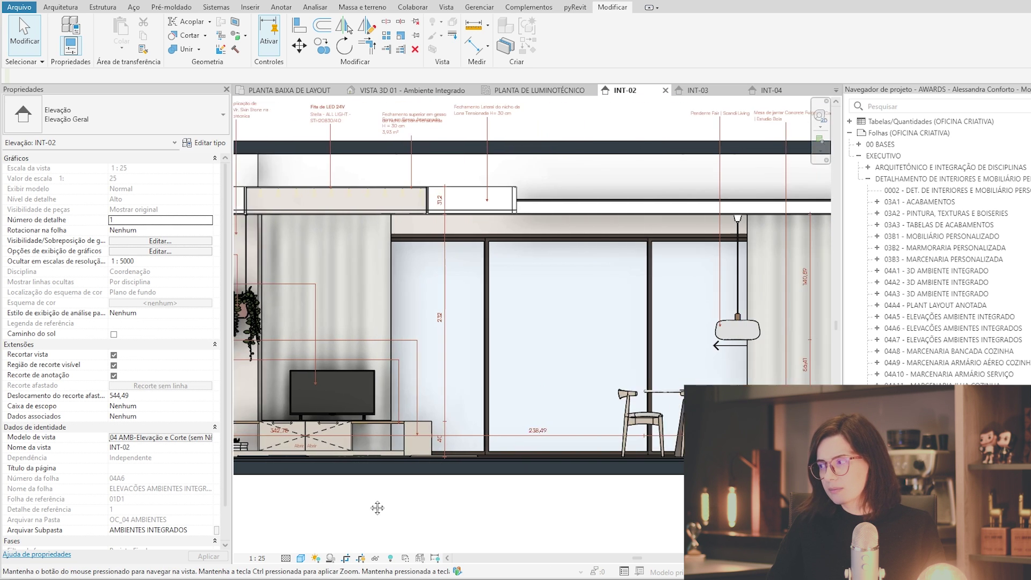
{"action": "middle_click_drag", "start_coordinate": [375, 506], "coordinate": [266, 502]}
Step: Move across INT-02 to the kitchen wall and its annotations
{"action": "scroll", "coordinate": [311, 511], "scroll_direction": "up", "scroll_amount": 1}
{"action": "scroll", "coordinate": [467, 500], "scroll_direction": "down", "scroll_amount": 2}
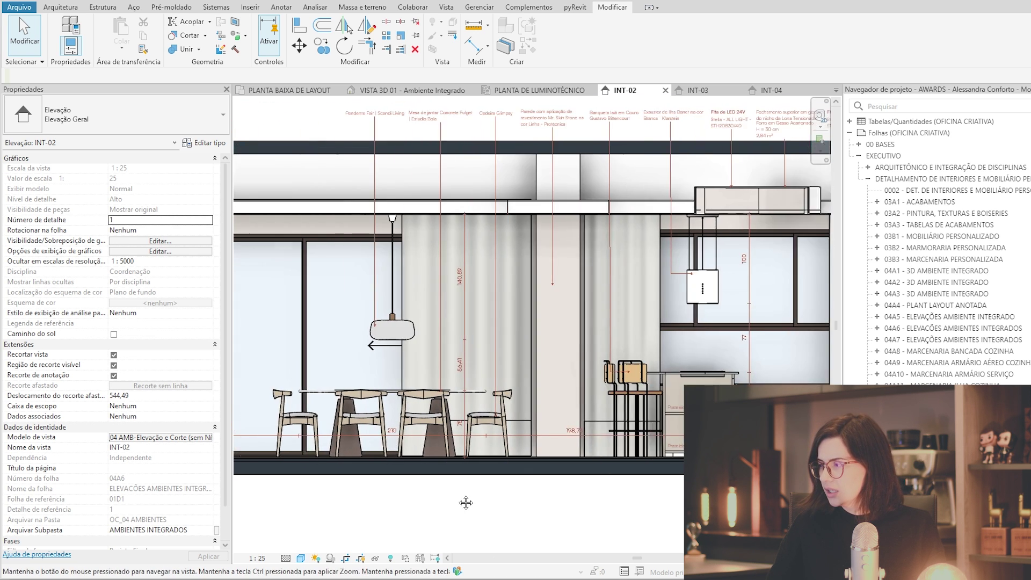
{"action": "middle_click_drag", "start_coordinate": [468, 499], "coordinate": [322, 502]}
{"action": "scroll", "coordinate": [602, 507], "scroll_direction": "up", "scroll_amount": 2}
{"action": "middle_click_drag", "start_coordinate": [602, 507], "coordinate": [510, 508]}
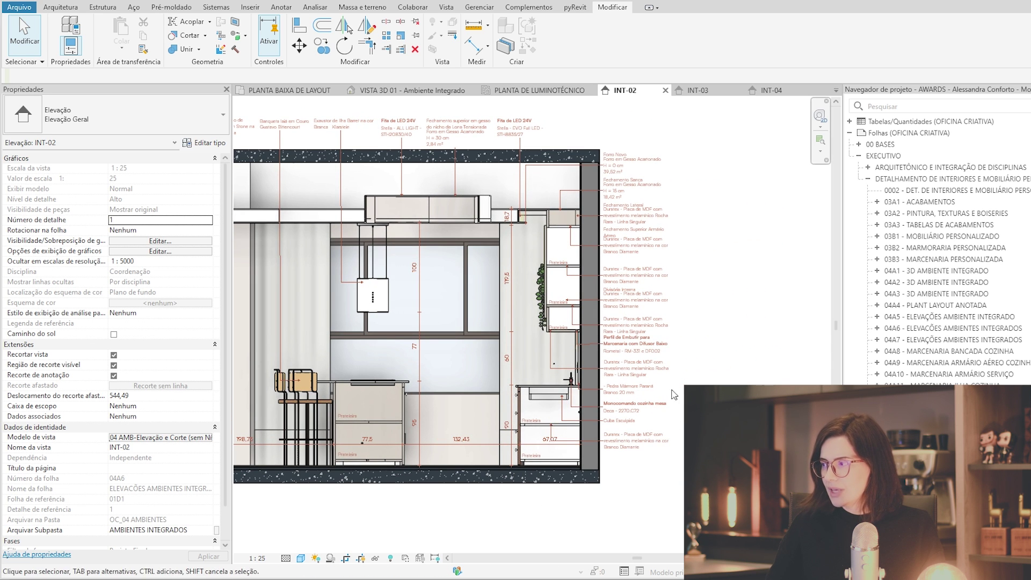
{"action": "scroll", "coordinate": [586, 434], "scroll_direction": "up", "scroll_amount": 2}
{"action": "scroll", "coordinate": [674, 370], "scroll_direction": "up", "scroll_amount": 2}
{"action": "scroll", "coordinate": [675, 369], "scroll_direction": "up", "scroll_amount": 2}
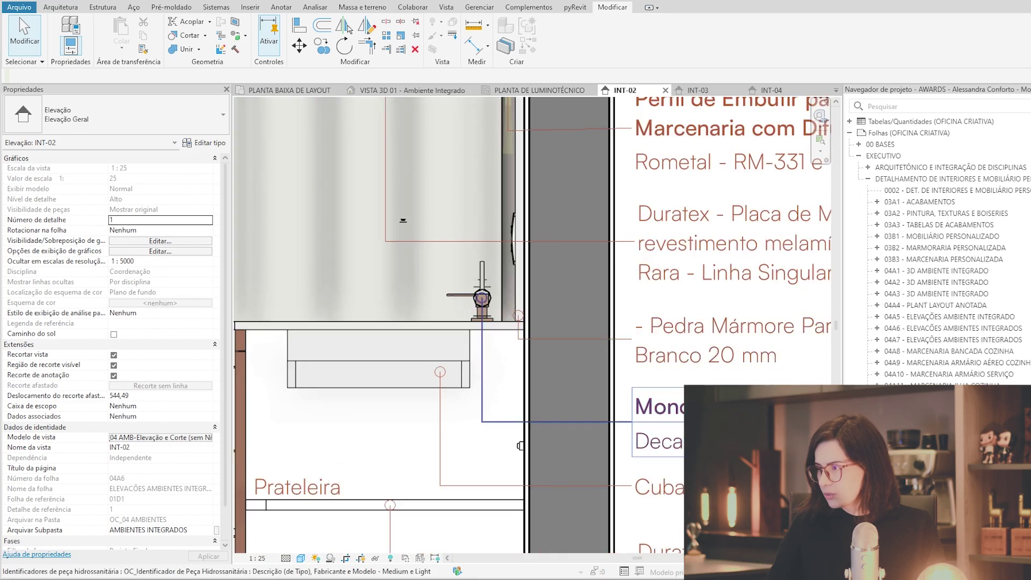
Step: Centre the sink and Pedra Mármore Paraná Branco 20 mm countertop note, then open INT-03
{"action": "middle_click_drag", "start_coordinate": [702, 156], "coordinate": [648, 354]}
{"action": "scroll", "coordinate": [647, 354], "scroll_direction": "down", "scroll_amount": 1}
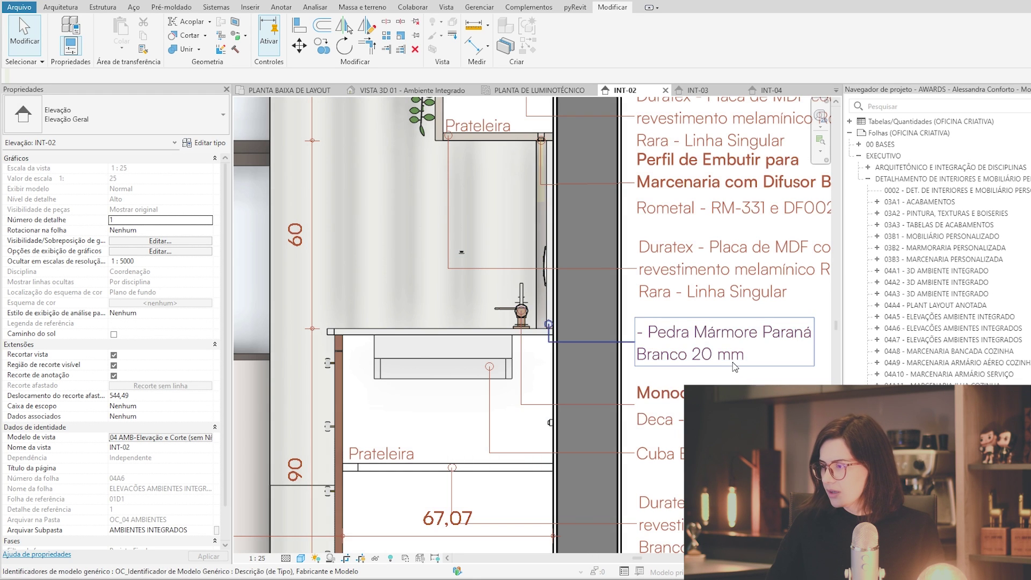
{"action": "scroll", "coordinate": [734, 368], "scroll_direction": "down", "scroll_amount": 3}
{"action": "scroll", "coordinate": [714, 159], "scroll_direction": "down", "scroll_amount": 2}
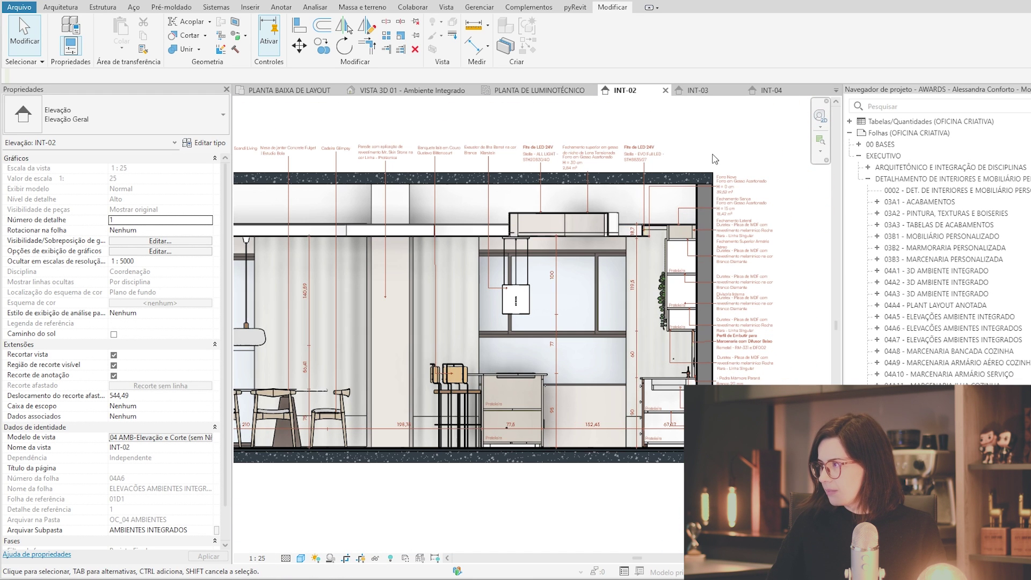
{"action": "left_click", "coordinate": [696, 90]}
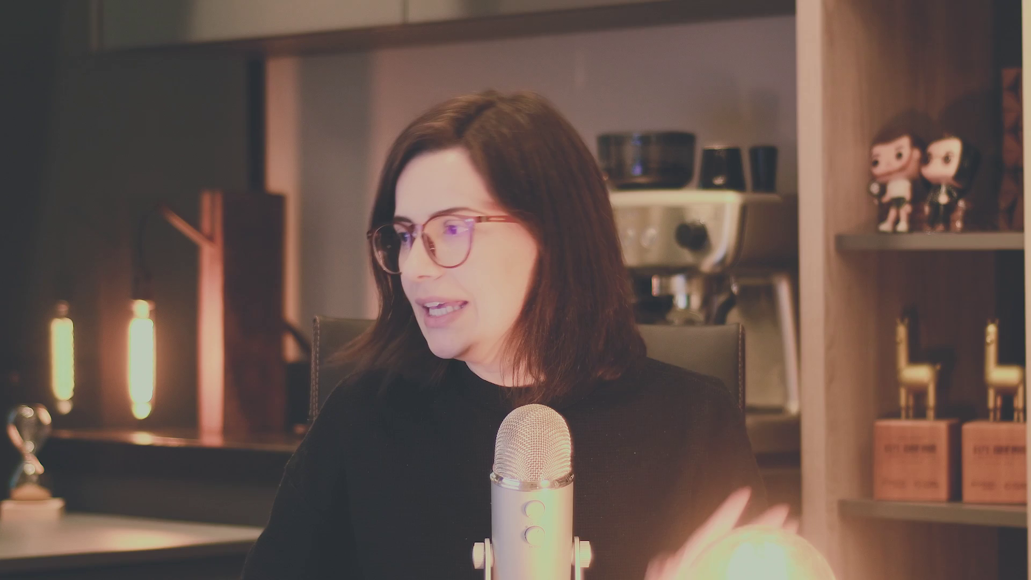
Step: Pan across INT-03 from the curved shelf niche to the hanging plant at the right end
{"action": "scroll", "coordinate": [309, 349], "scroll_direction": "up", "scroll_amount": 2}
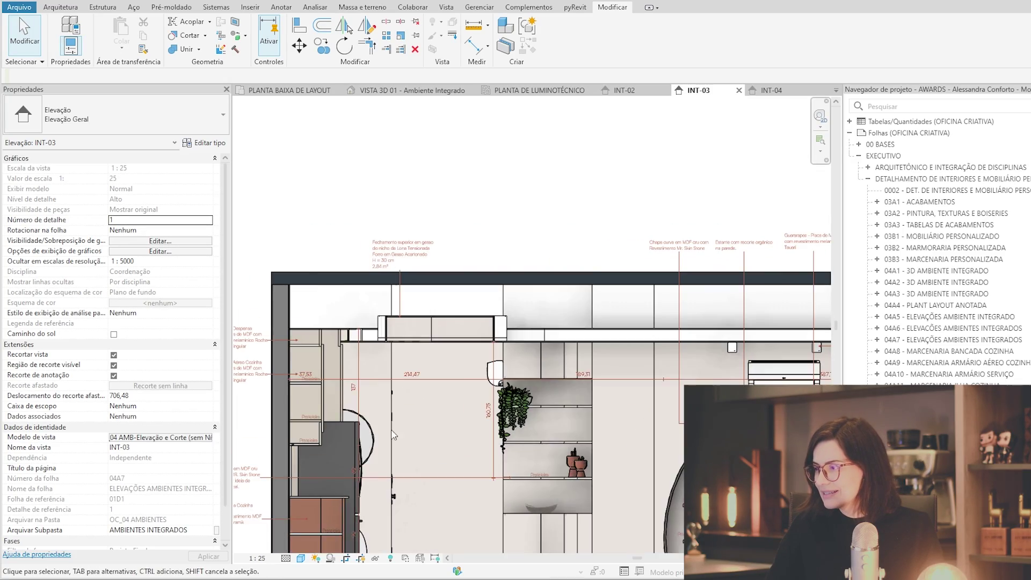
{"action": "scroll", "coordinate": [310, 371], "scroll_direction": "up", "scroll_amount": 1}
{"action": "scroll", "coordinate": [545, 509], "scroll_direction": "up", "scroll_amount": 1}
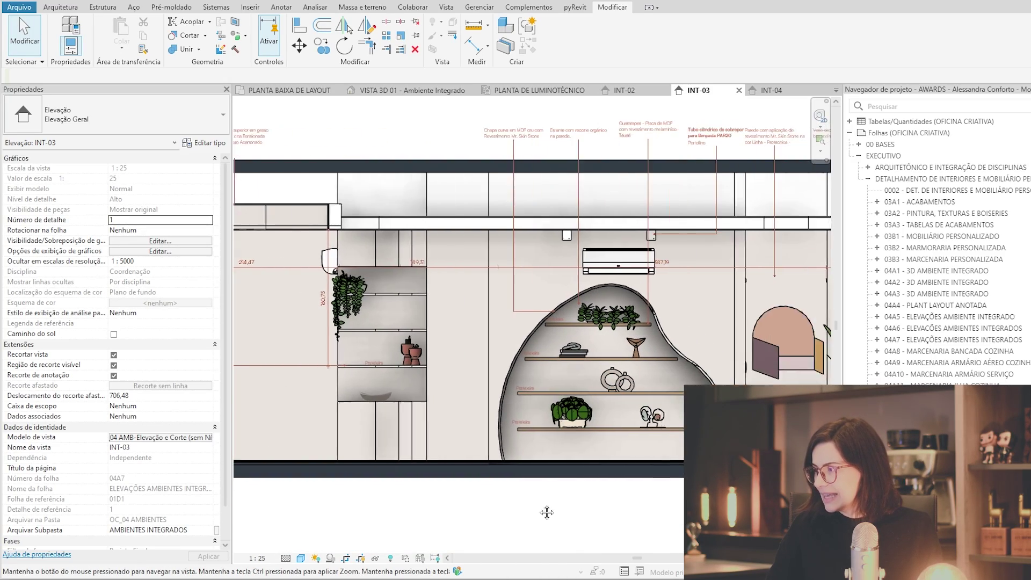
{"action": "middle_click_drag", "start_coordinate": [545, 509], "coordinate": [421, 509]}
{"action": "scroll", "coordinate": [437, 506], "scroll_direction": "down", "scroll_amount": 2}
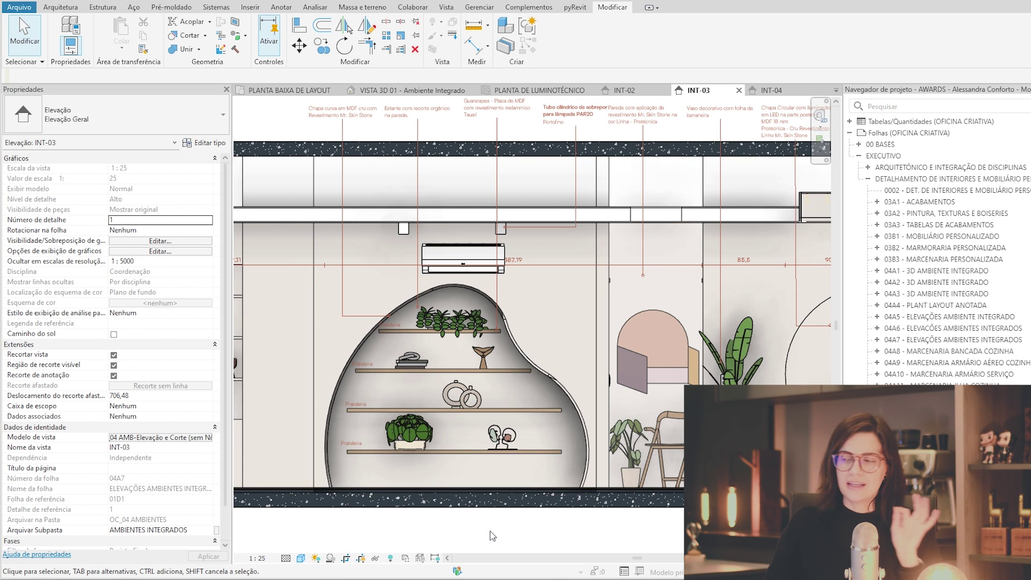
{"action": "scroll", "coordinate": [492, 536], "scroll_direction": "down", "scroll_amount": 1}
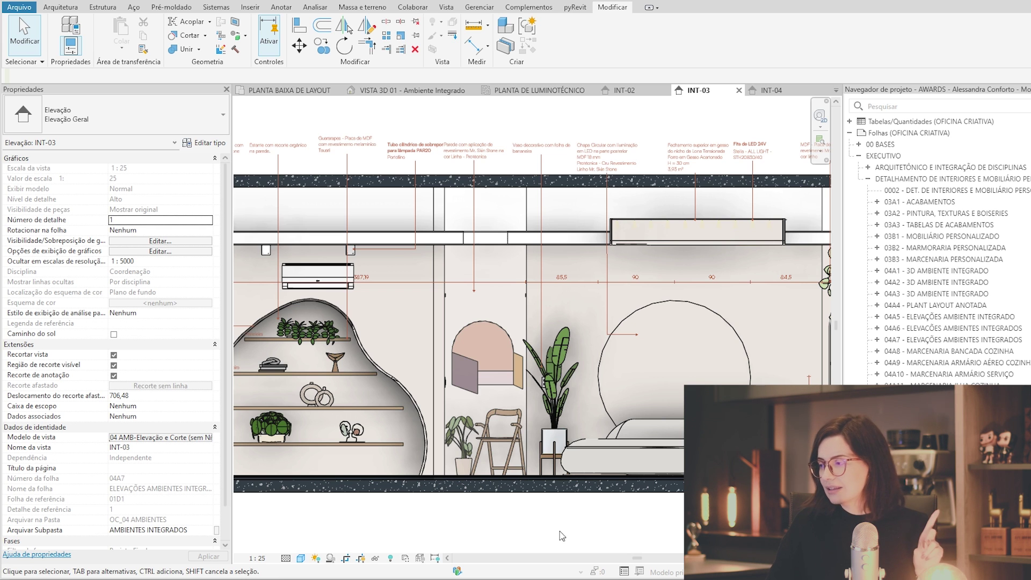
{"action": "middle_click_drag", "start_coordinate": [615, 536], "coordinate": [543, 529]}
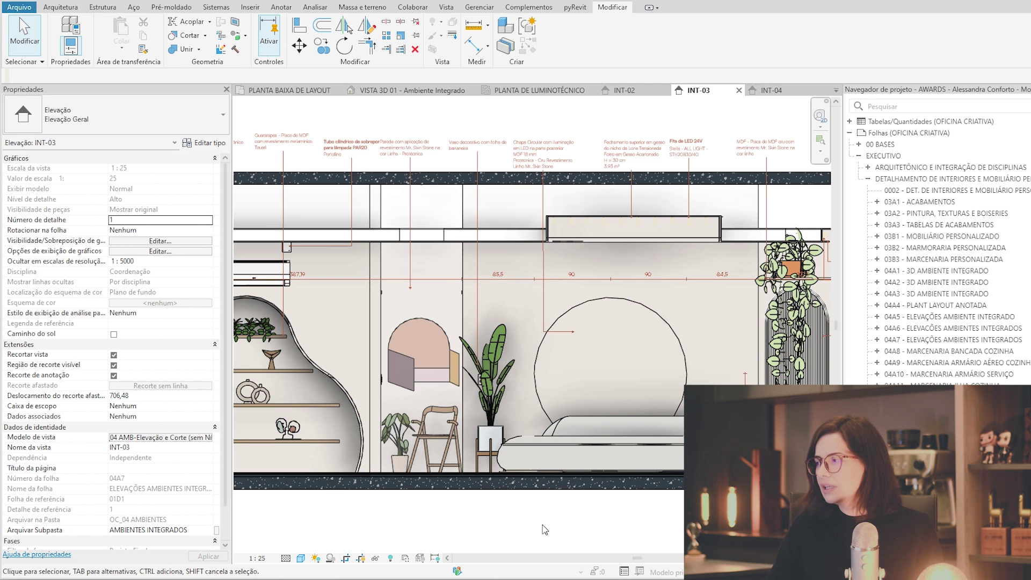
{"action": "scroll", "coordinate": [542, 525], "scroll_direction": "down", "scroll_amount": 1}
{"action": "middle_click_drag", "start_coordinate": [552, 517], "coordinate": [441, 508]}
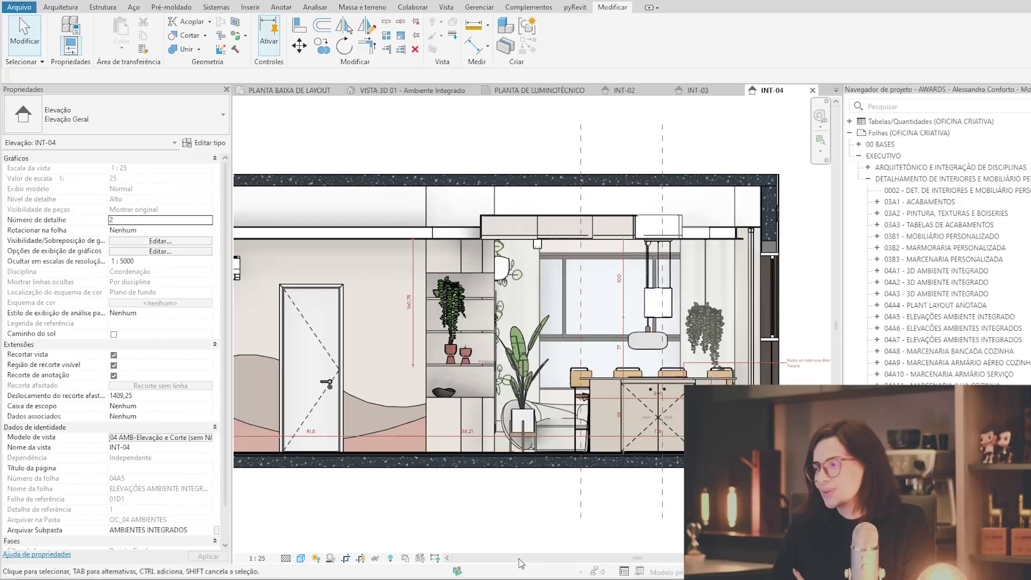
Step: Zoom in on the INT-04 kitchen island and centre it with the pendant lamp
{"action": "scroll", "coordinate": [489, 501], "scroll_direction": "up", "scroll_amount": 2}
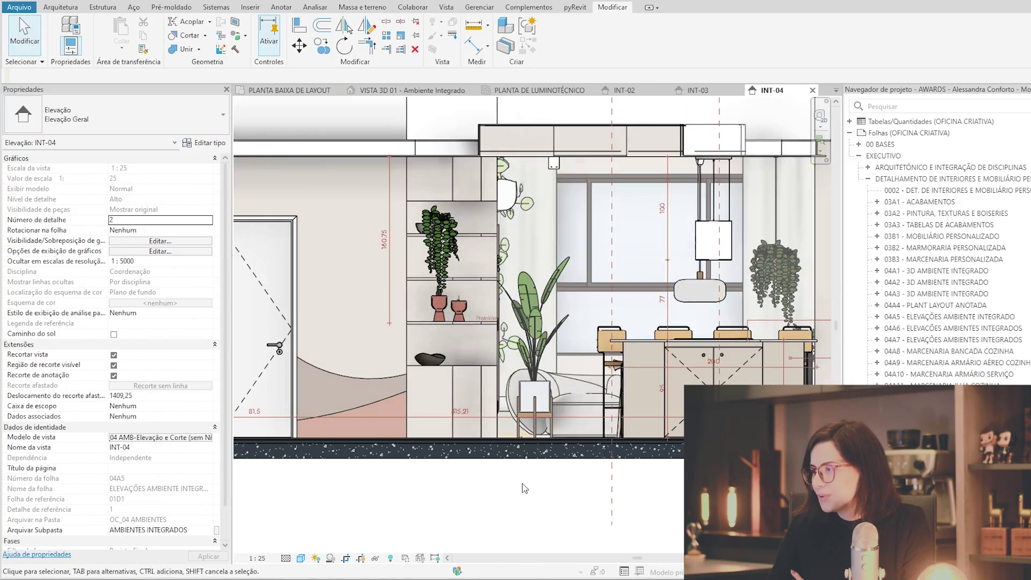
{"action": "scroll", "coordinate": [473, 507], "scroll_direction": "up", "scroll_amount": 2}
{"action": "scroll", "coordinate": [469, 499], "scroll_direction": "up", "scroll_amount": 2}
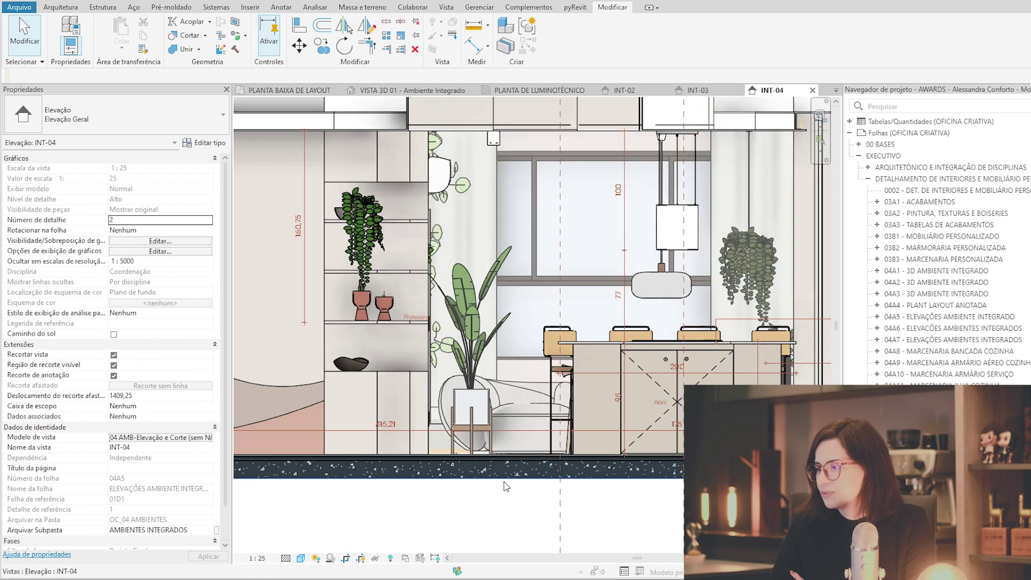
{"action": "middle_click_drag", "start_coordinate": [469, 499], "coordinate": [464, 531]}
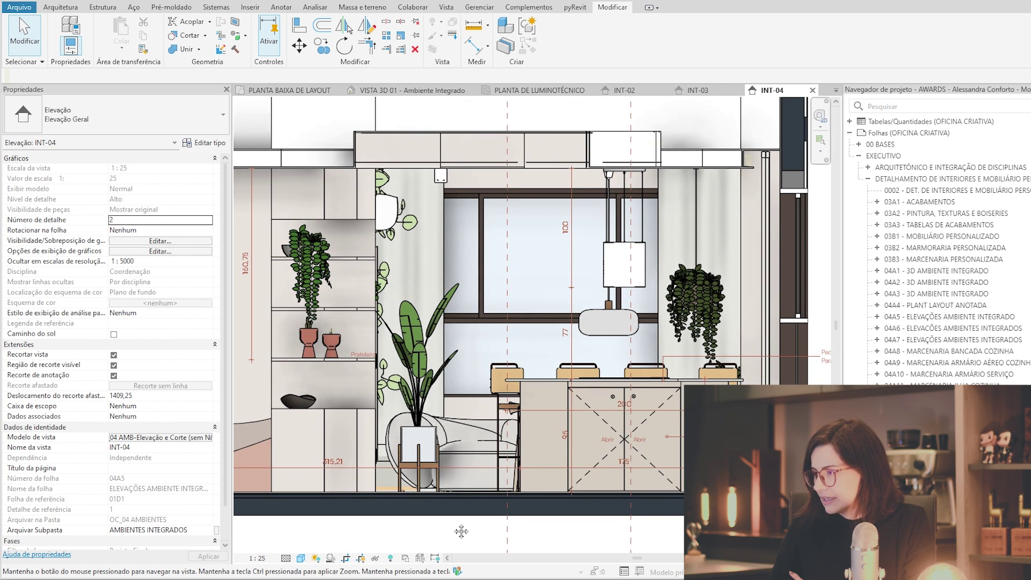
{"action": "middle_click_drag", "start_coordinate": [464, 531], "coordinate": [344, 531]}
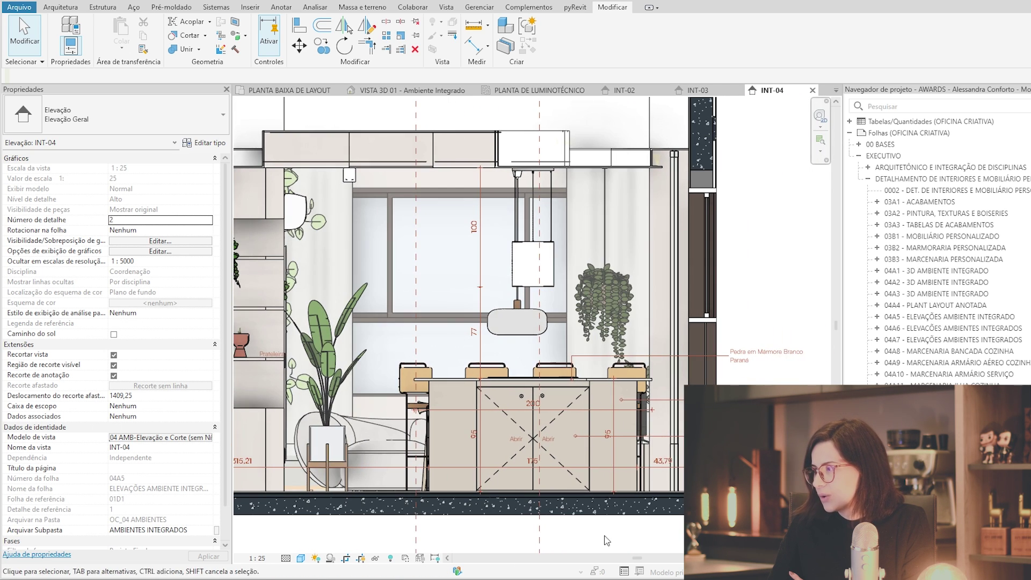
{"action": "scroll", "coordinate": [764, 262], "scroll_direction": "down", "scroll_amount": 2}
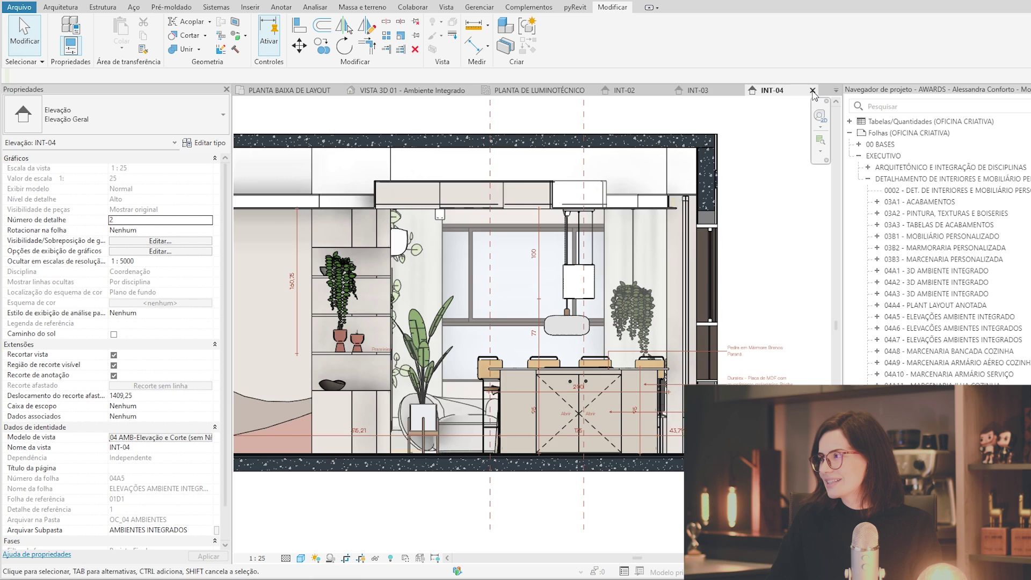
{"action": "left_click", "coordinate": [813, 90]}
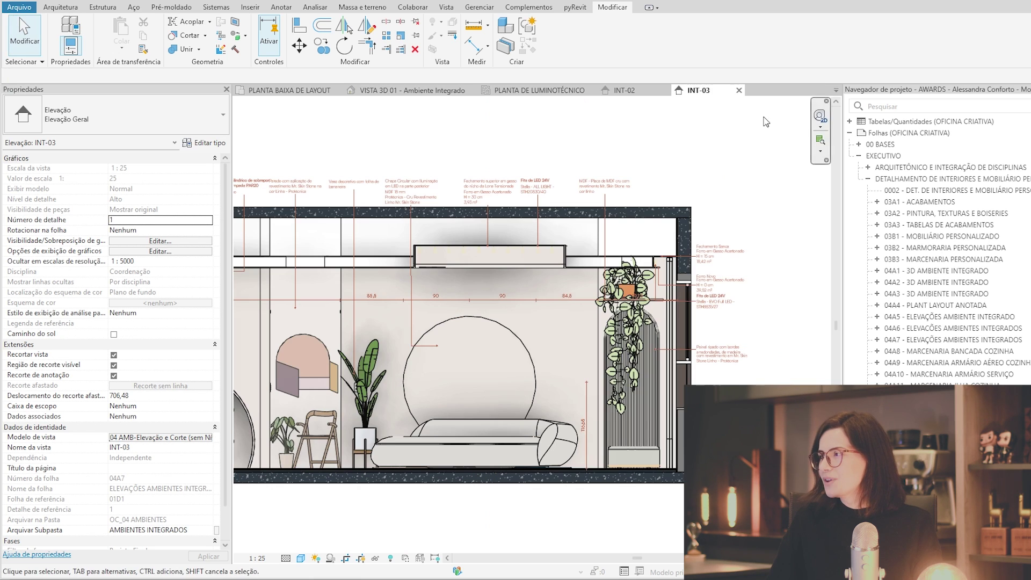
{"action": "left_click", "coordinate": [740, 90]}
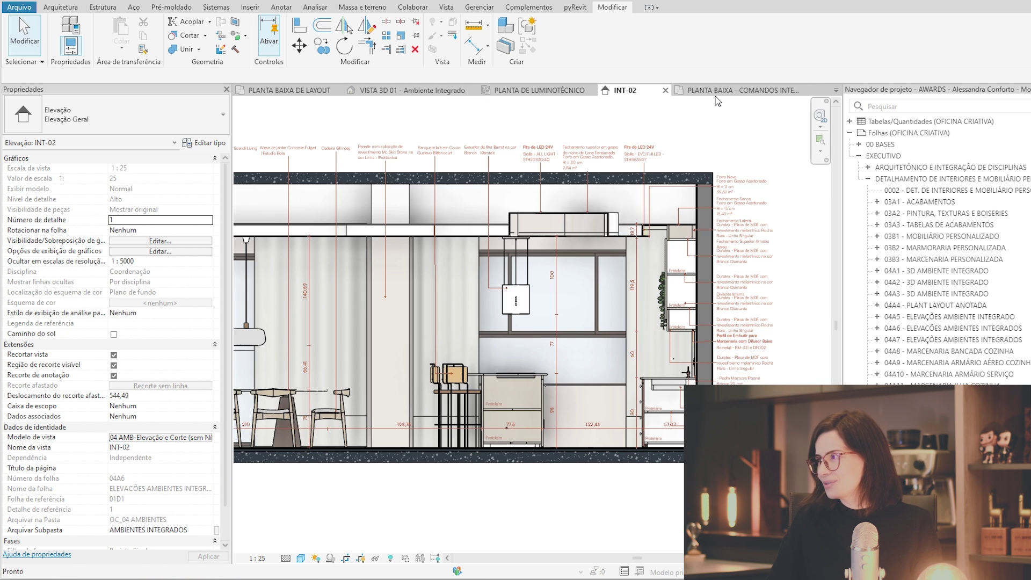
{"action": "left_click", "coordinate": [665, 91]}
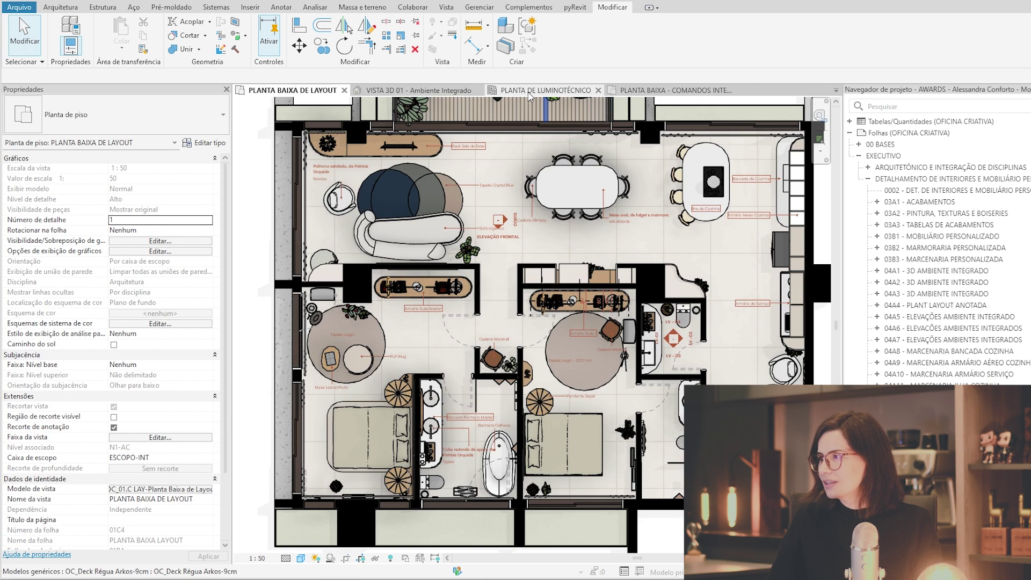
{"action": "left_click", "coordinate": [527, 91]}
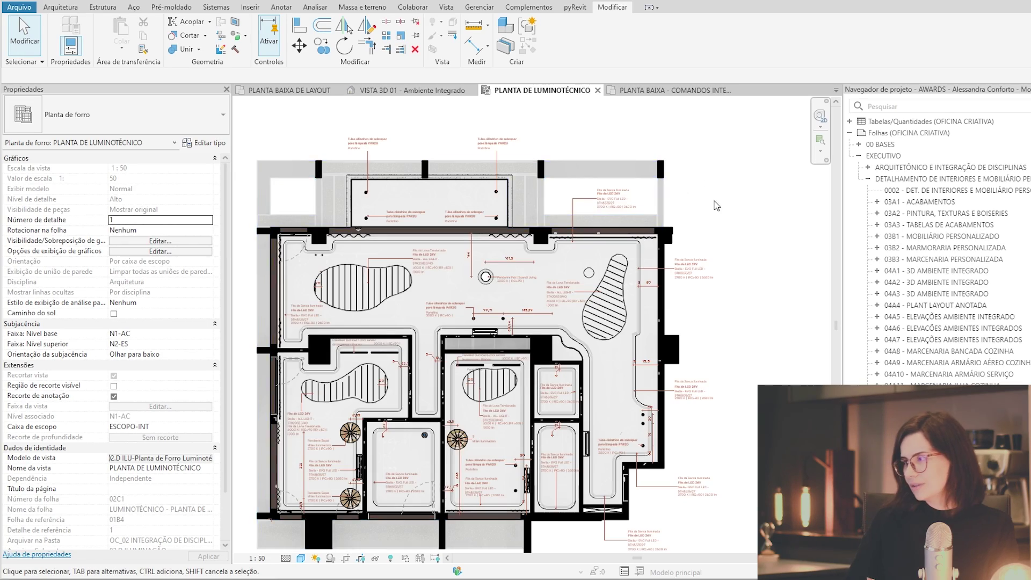
{"action": "scroll", "coordinate": [717, 206], "scroll_direction": "down", "scroll_amount": 1}
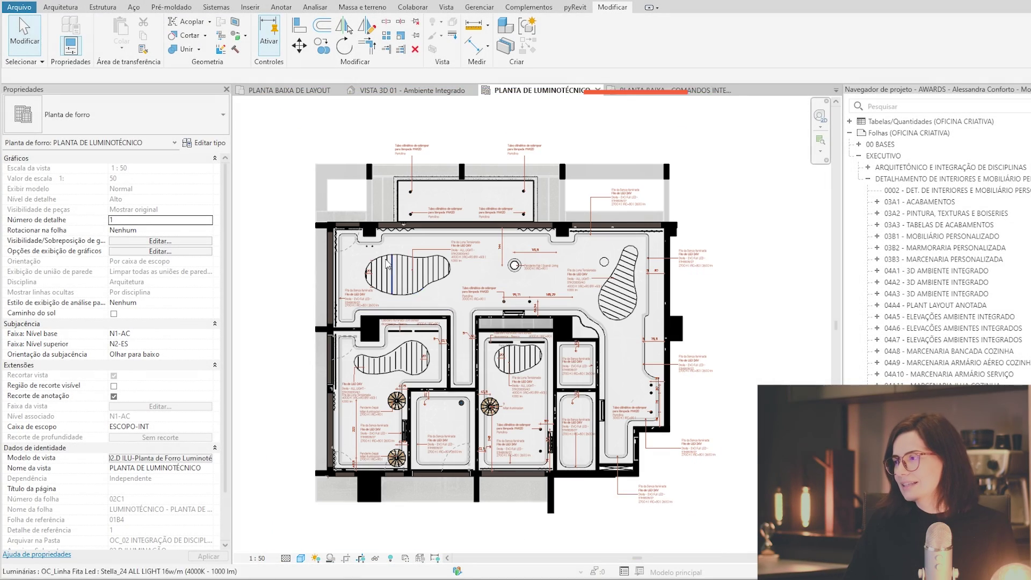
{"action": "scroll", "coordinate": [379, 254], "scroll_direction": "up", "scroll_amount": 3}
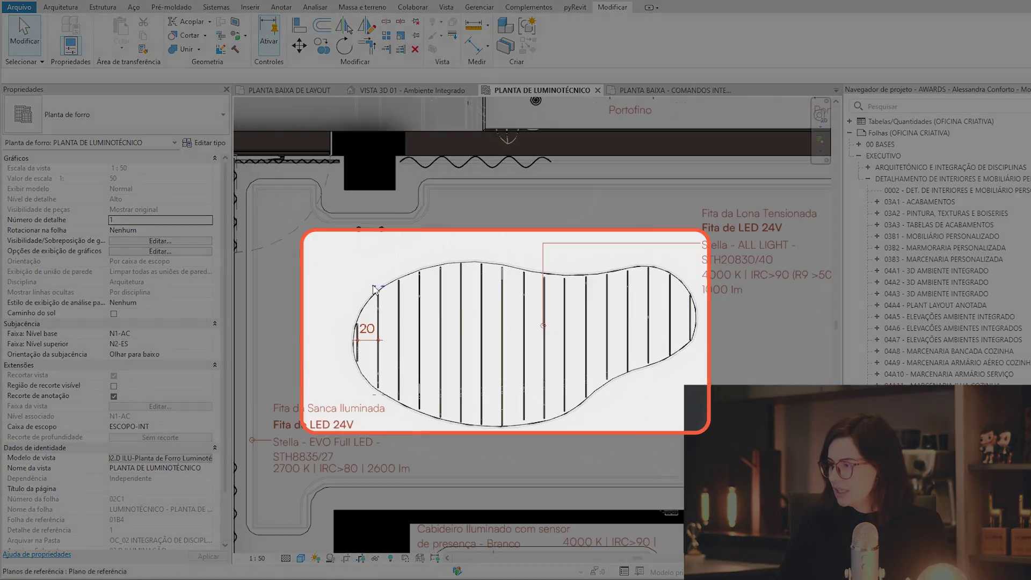
{"action": "scroll", "coordinate": [419, 290], "scroll_direction": "up", "scroll_amount": 2}
{"action": "middle_click_drag", "start_coordinate": [541, 358], "coordinate": [480, 355]}
{"action": "scroll", "coordinate": [480, 354], "scroll_direction": "down", "scroll_amount": 2}
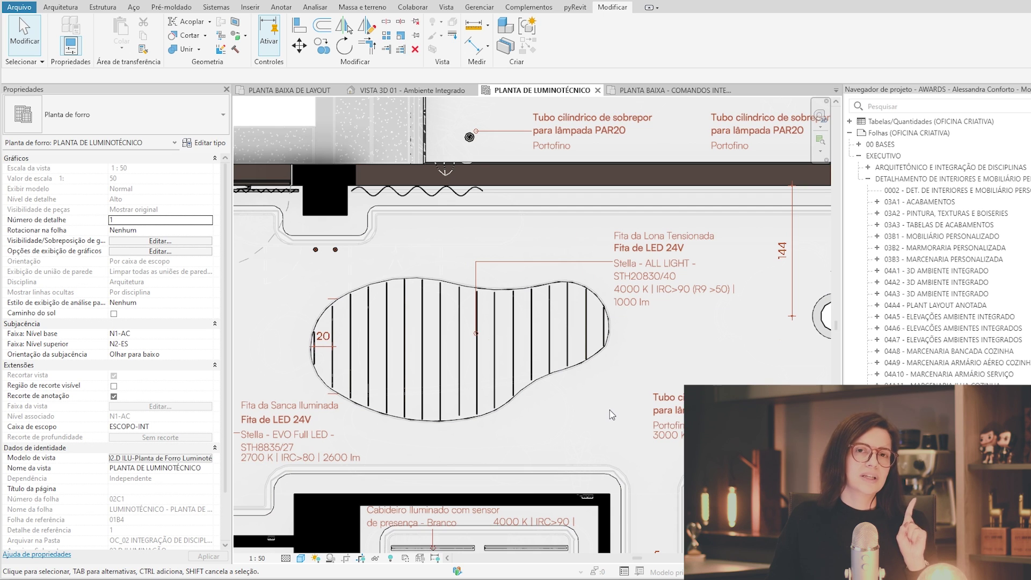
{"action": "scroll", "coordinate": [610, 410], "scroll_direction": "down", "scroll_amount": 1}
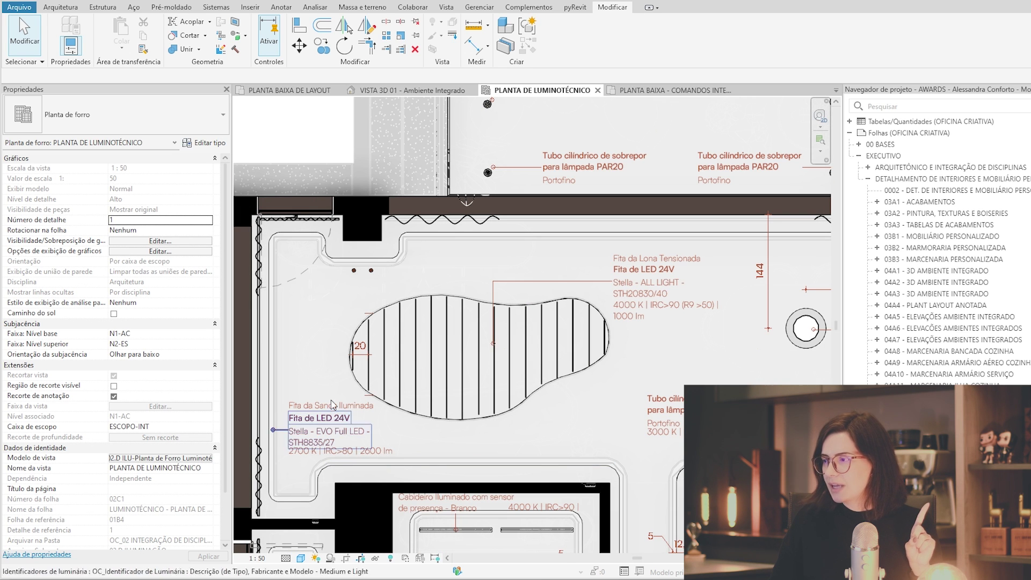
{"action": "scroll", "coordinate": [616, 337], "scroll_direction": "down", "scroll_amount": 3}
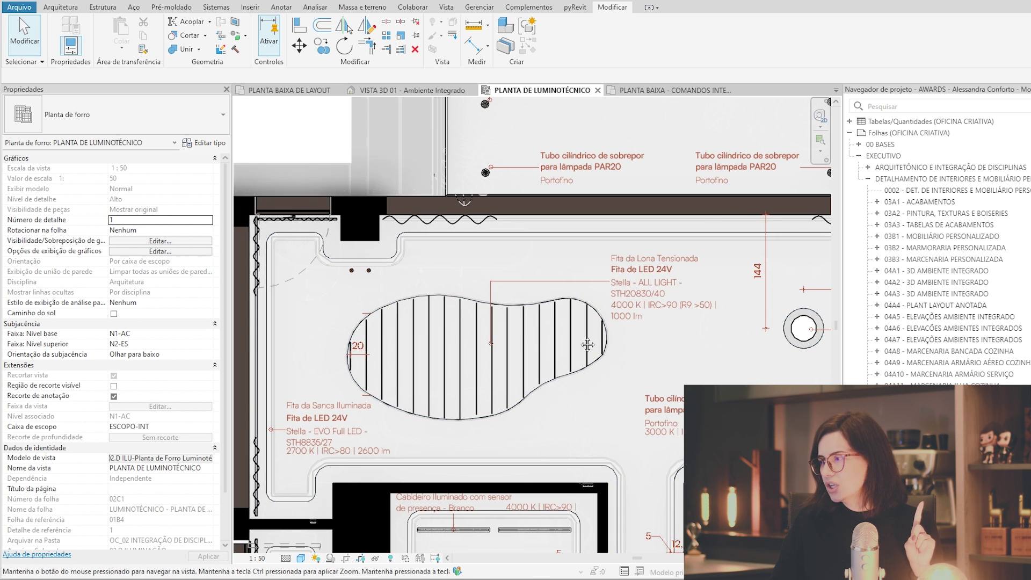
{"action": "mouse_move", "coordinate": [616, 337]}
{"action": "middle_mouse_down"}
{"action": "mouse_move", "coordinate": [531, 357]}
{"action": "mouse_move", "coordinate": [340, 343]}
{"action": "mouse_move", "coordinate": [445, 215]}
{"action": "middle_mouse_up"}
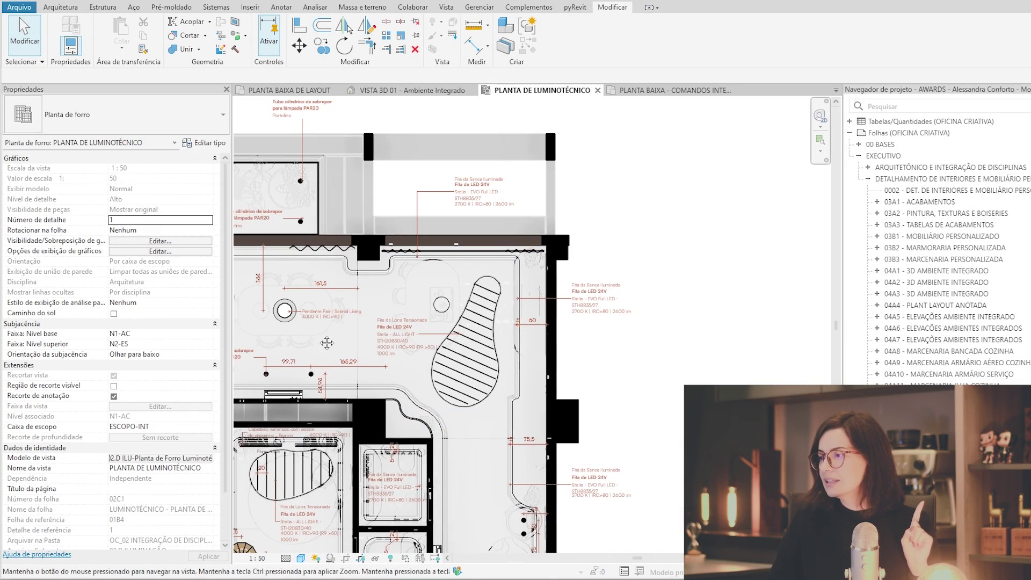
{"action": "scroll", "coordinate": [495, 488], "scroll_direction": "up", "scroll_amount": 3}
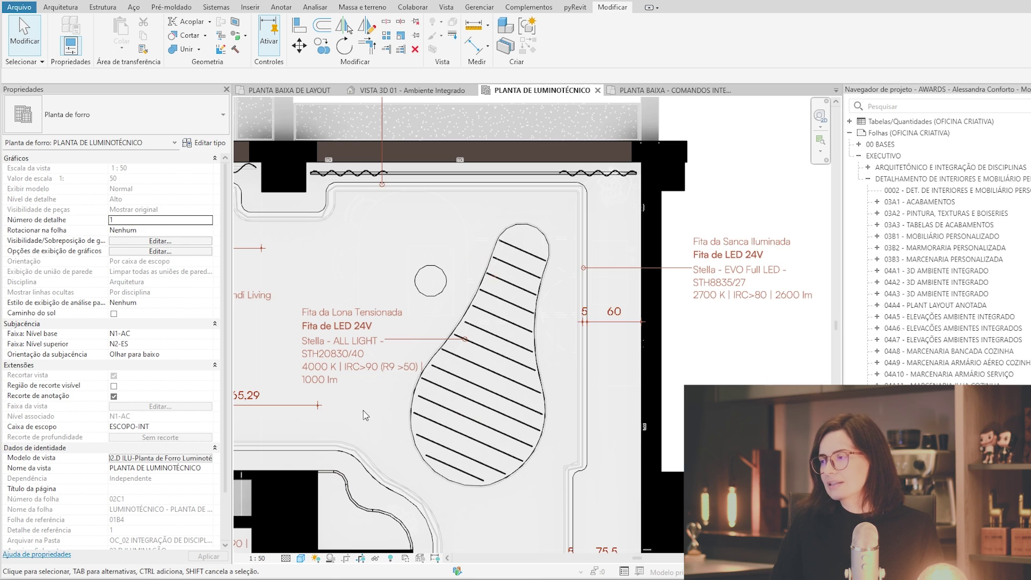
{"action": "middle_click_drag", "start_coordinate": [365, 416], "coordinate": [568, 424]}
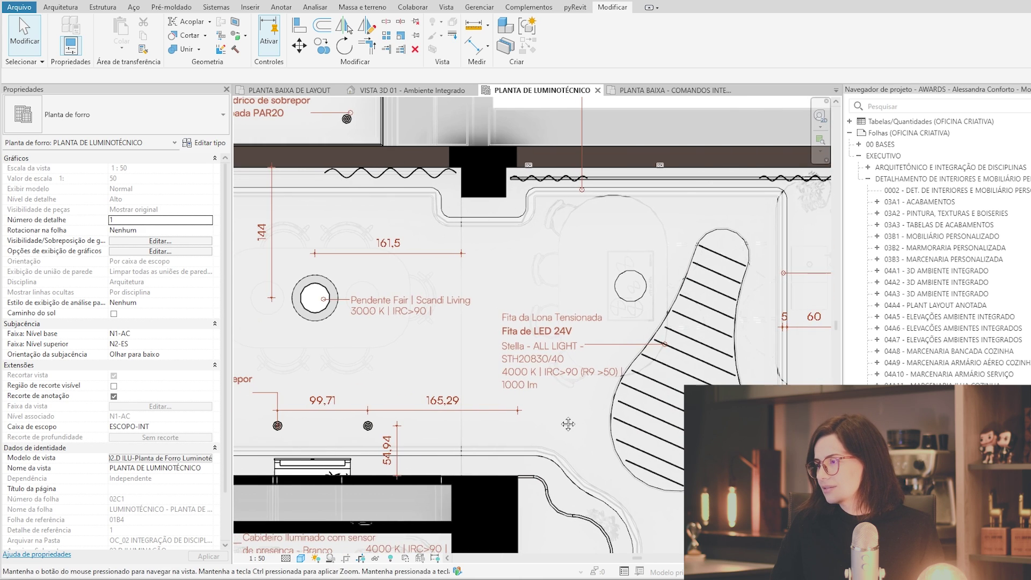
{"action": "scroll", "coordinate": [552, 398], "scroll_direction": "down", "scroll_amount": 2}
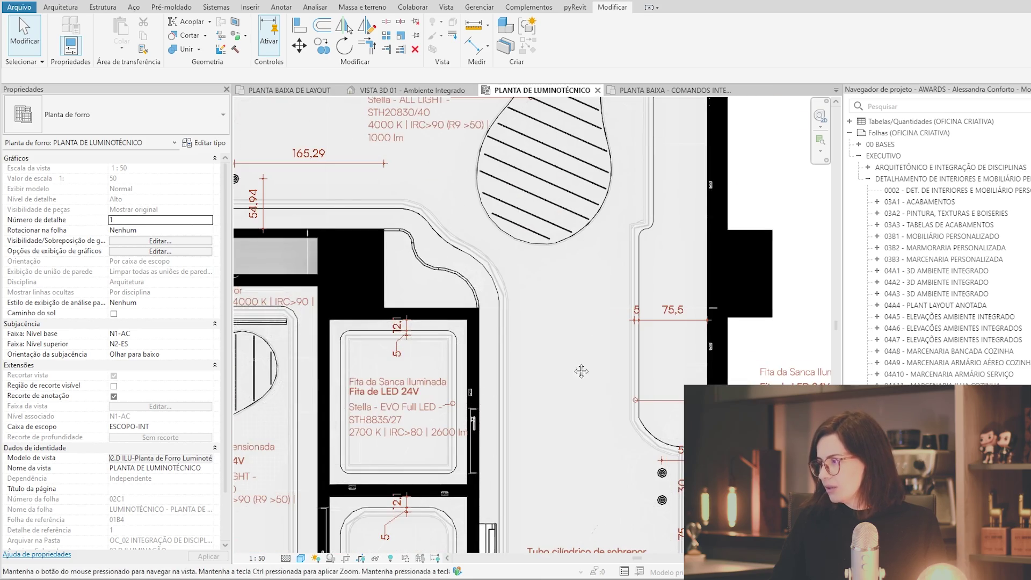
{"action": "middle_click_drag", "start_coordinate": [581, 371], "coordinate": [475, 440]}
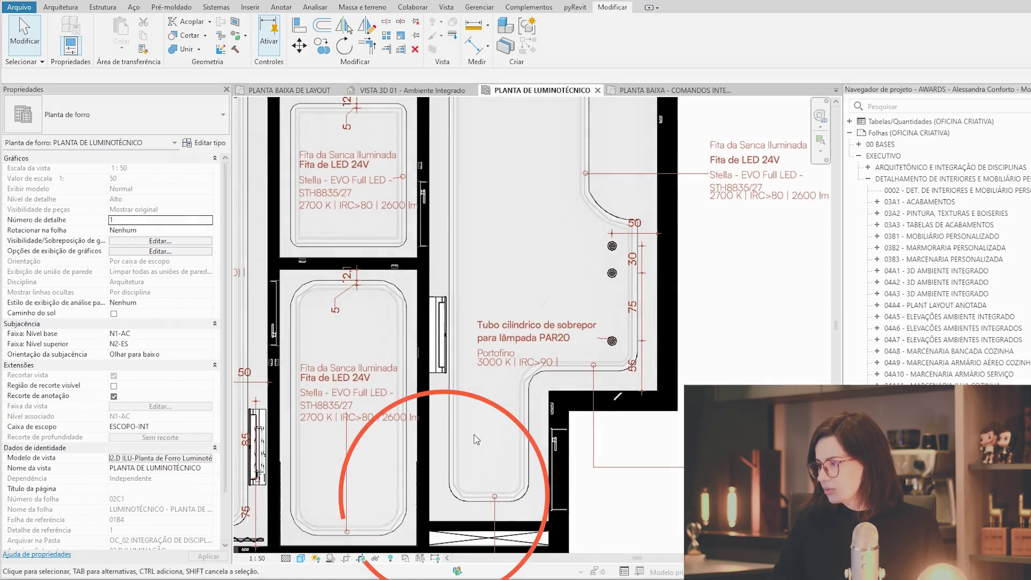
{"action": "scroll", "coordinate": [477, 483], "scroll_direction": "up", "scroll_amount": 2}
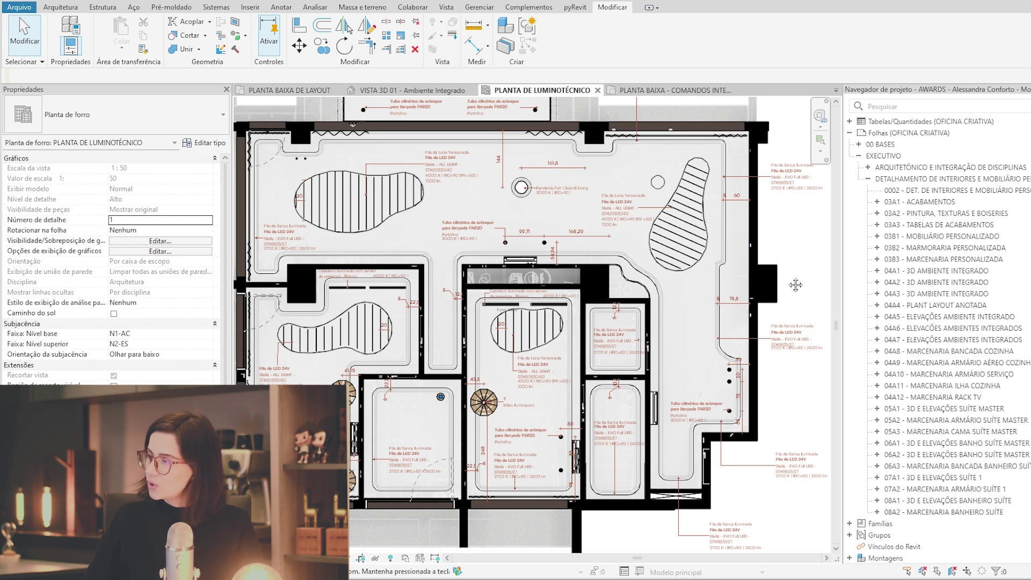
{"action": "middle_click_drag", "start_coordinate": [796, 284], "coordinate": [767, 327]}
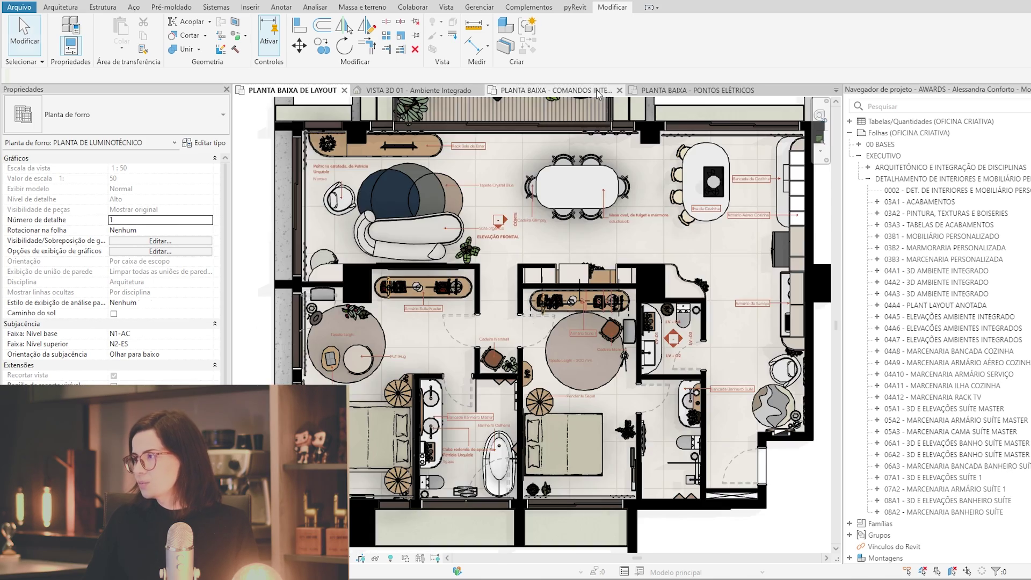
Step: Bring up PLANTA BAIXA - PONTOS ELÉTRICOS and review its outlet and switch symbols
{"action": "left_click", "coordinate": [698, 90]}
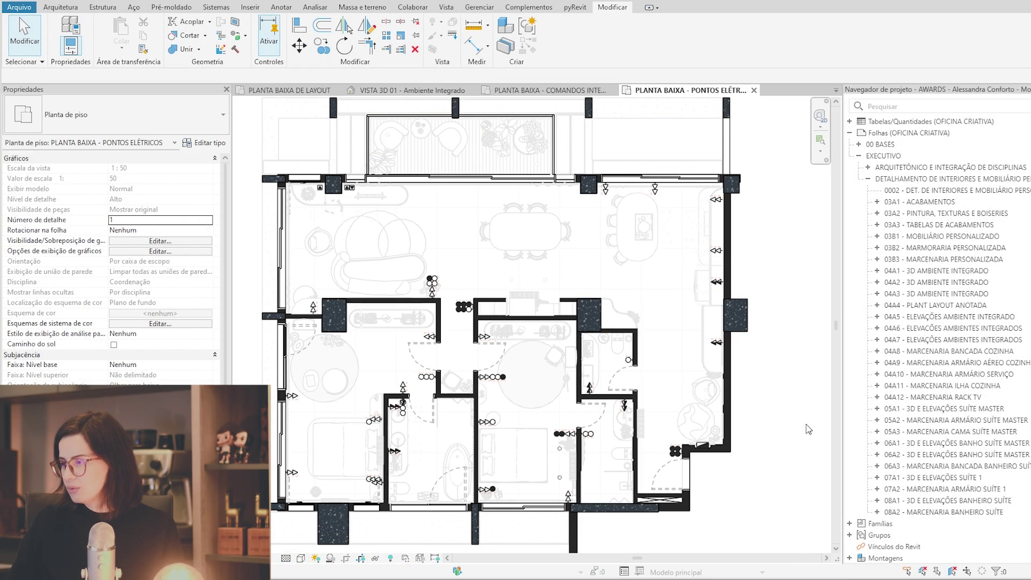
{"action": "middle_click_drag", "start_coordinate": [808, 428], "coordinate": [814, 419]}
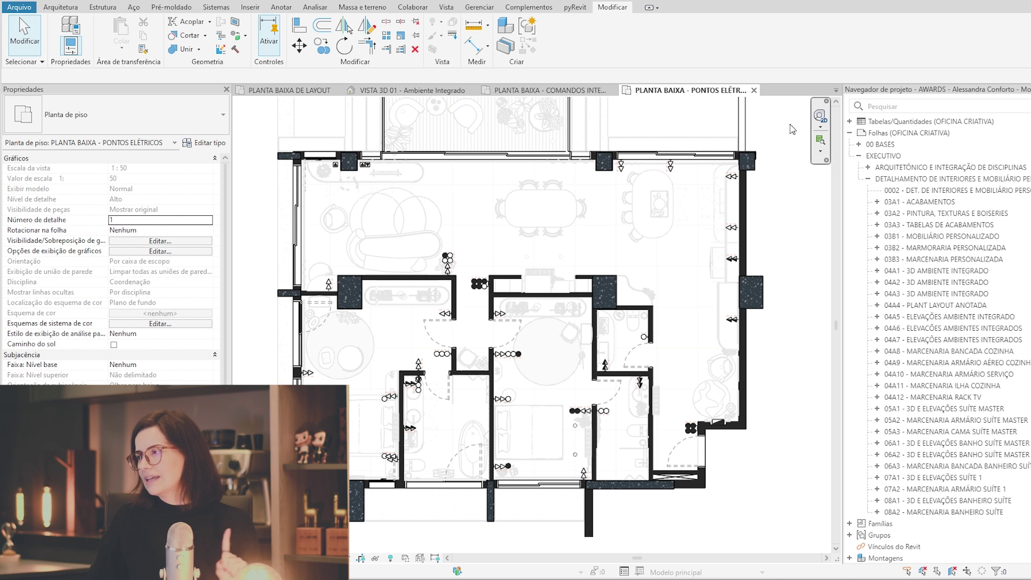
{"action": "scroll", "coordinate": [773, 215], "scroll_direction": "up", "scroll_amount": 3}
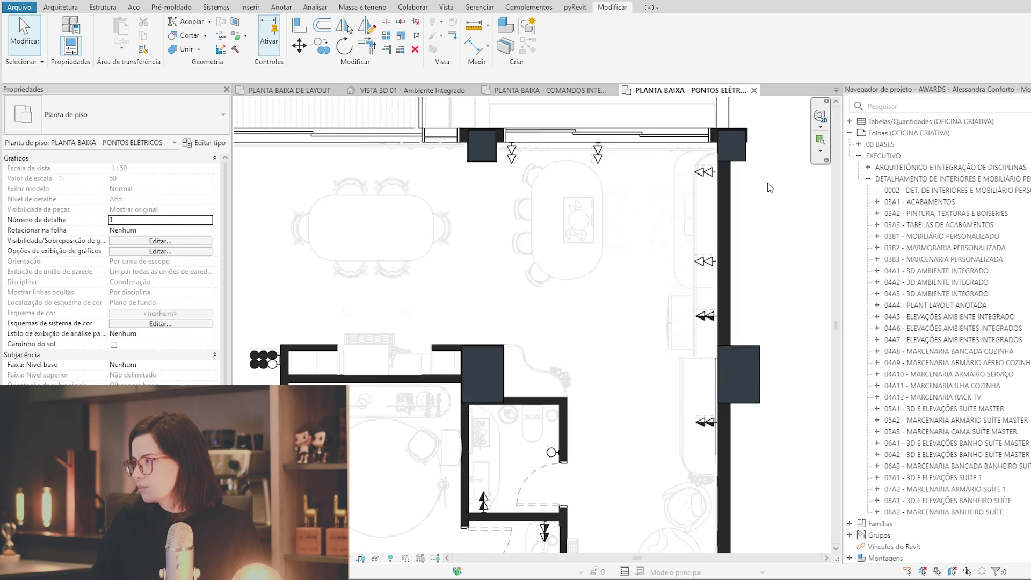
Step: Close PONTOS ELÉTRICOS, dismiss the save reminder and switch to PLANTA BAIXA - COMANDOS
{"action": "left_click", "coordinate": [754, 90]}
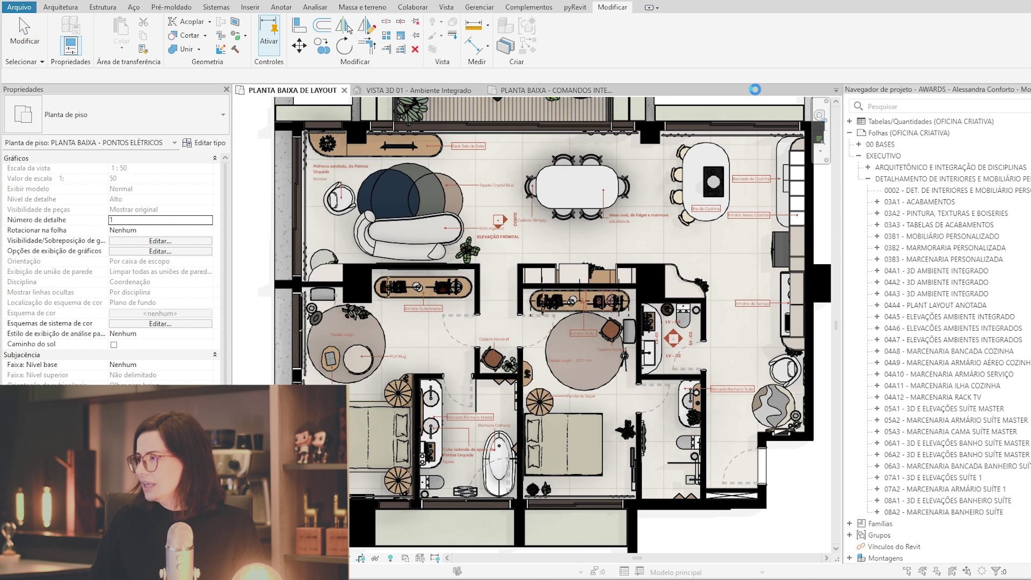
{"action": "left_click", "coordinate": [424, 181]}
{"action": "left_click", "coordinate": [565, 91]}
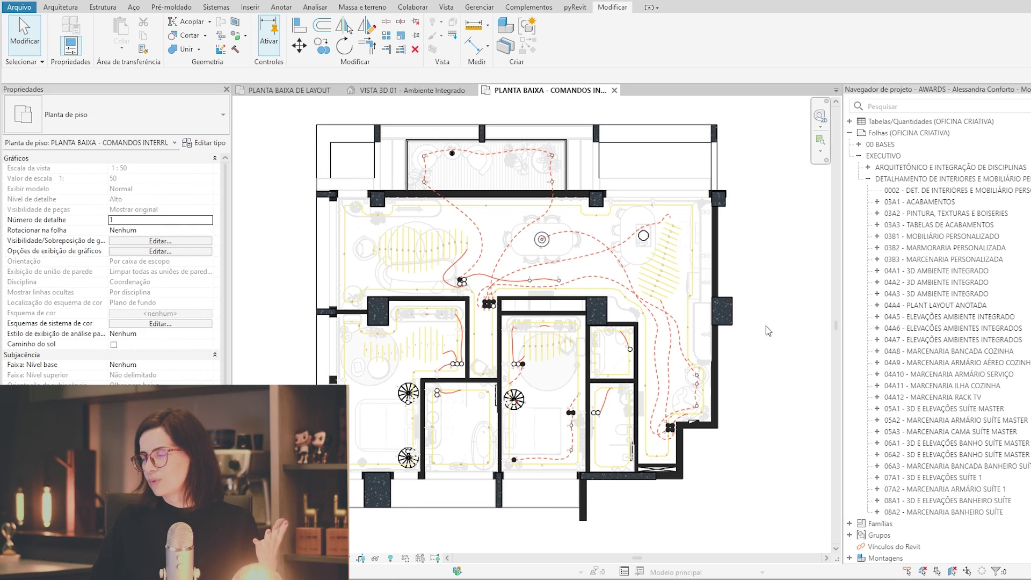
Step: Zoom in on the living-room switch group and its red circuit arcs
{"action": "scroll", "coordinate": [366, 260], "scroll_direction": "up", "scroll_amount": 3}
{"action": "scroll", "coordinate": [366, 260], "scroll_direction": "up", "scroll_amount": 3}
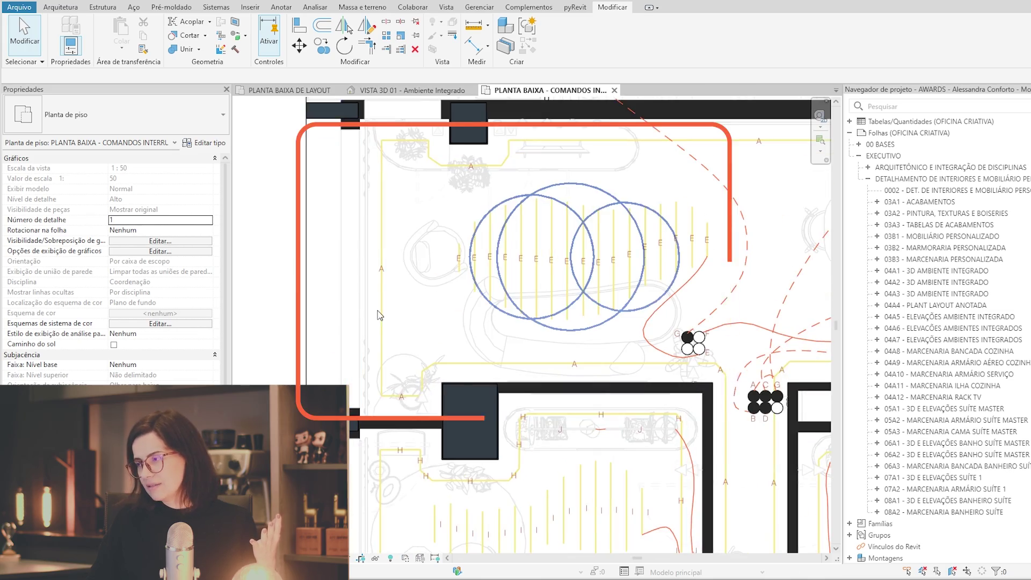
{"action": "scroll", "coordinate": [379, 315], "scroll_direction": "up", "scroll_amount": 1}
{"action": "mouse_move", "coordinate": [483, 282]}
{"action": "middle_mouse_down"}
{"action": "mouse_move", "coordinate": [383, 315]}
{"action": "mouse_move", "coordinate": [327, 314]}
{"action": "middle_mouse_up"}
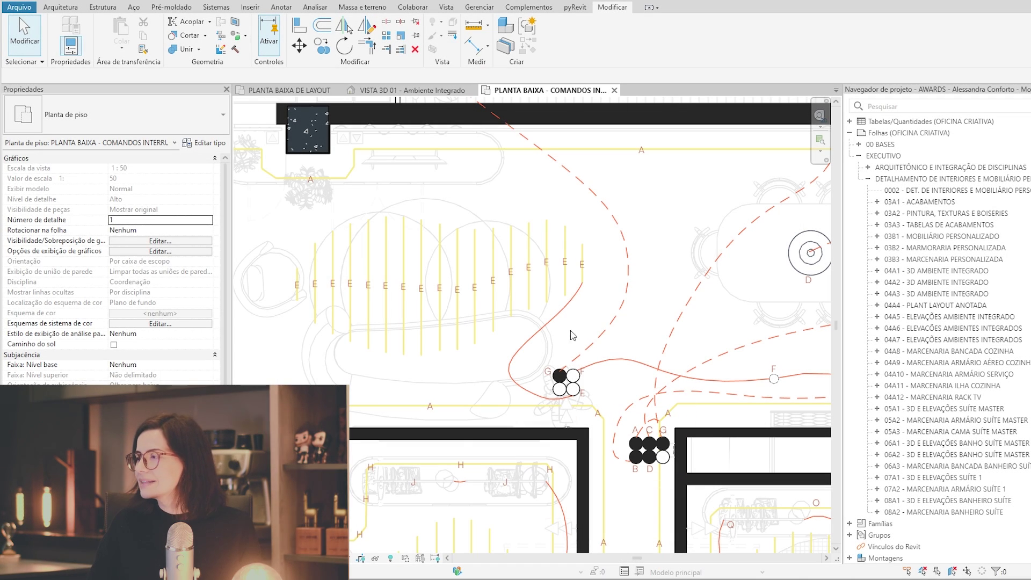
{"action": "scroll", "coordinate": [574, 340], "scroll_direction": "up", "scroll_amount": 2}
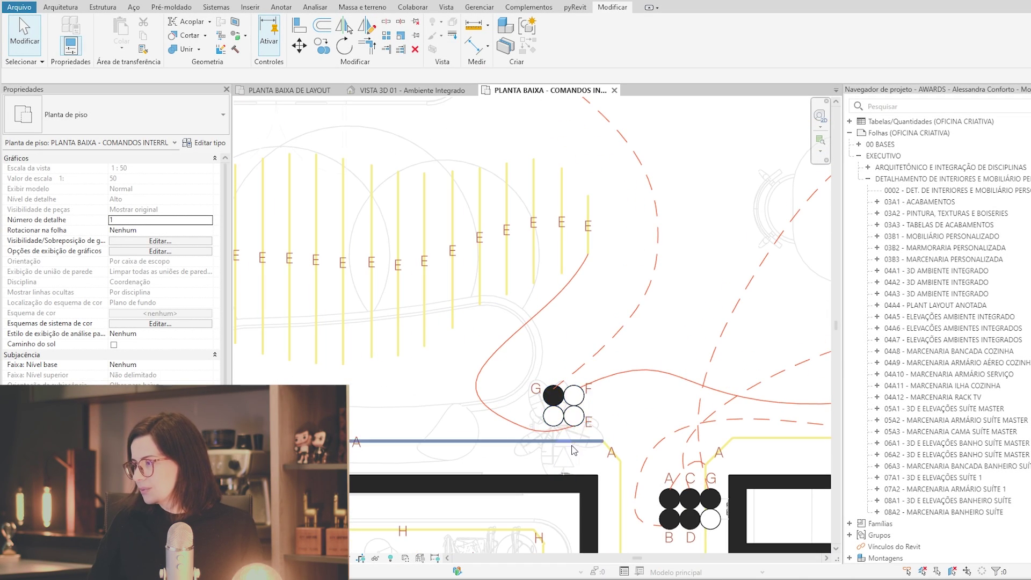
Step: Select the OC_Elétrica-4x4-4 Posições-WEG plate at 110,00 height and inspect the wall above
{"action": "left_click", "coordinate": [582, 412]}
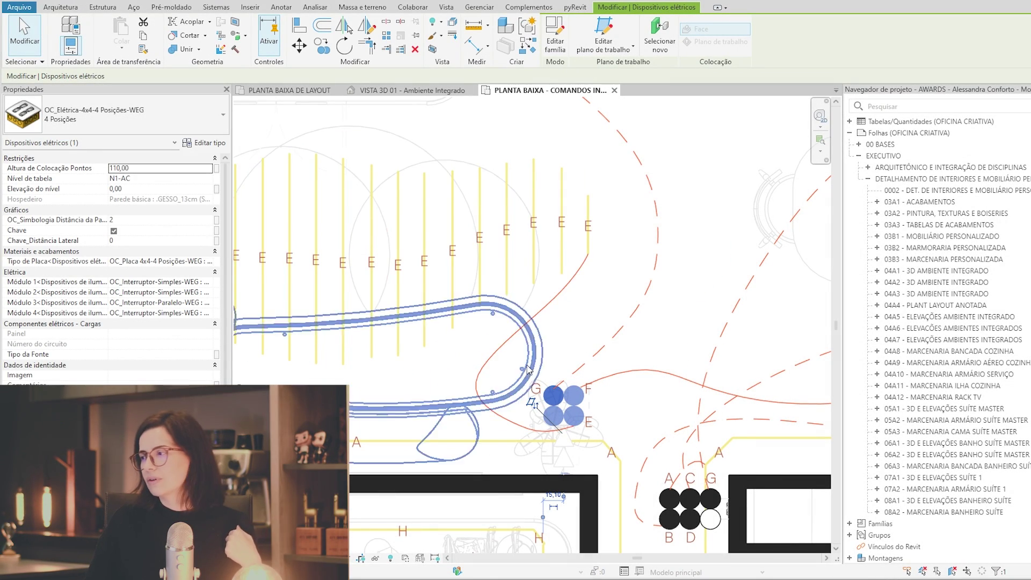
{"action": "scroll", "coordinate": [516, 428], "scroll_direction": "down", "scroll_amount": 1}
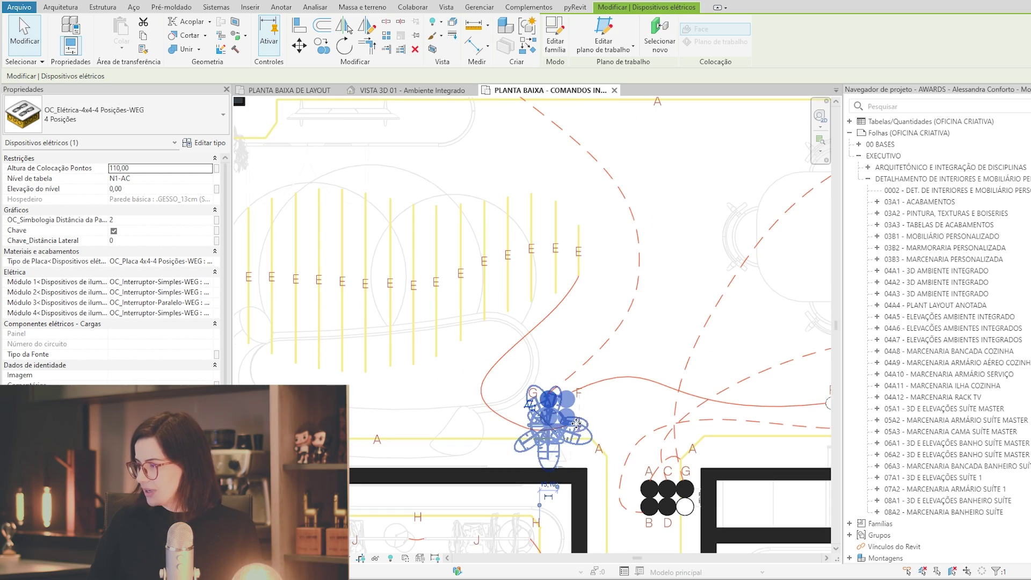
{"action": "scroll", "coordinate": [520, 421], "scroll_direction": "down", "scroll_amount": 2}
{"action": "middle_click_drag", "start_coordinate": [520, 408], "coordinate": [542, 408]}
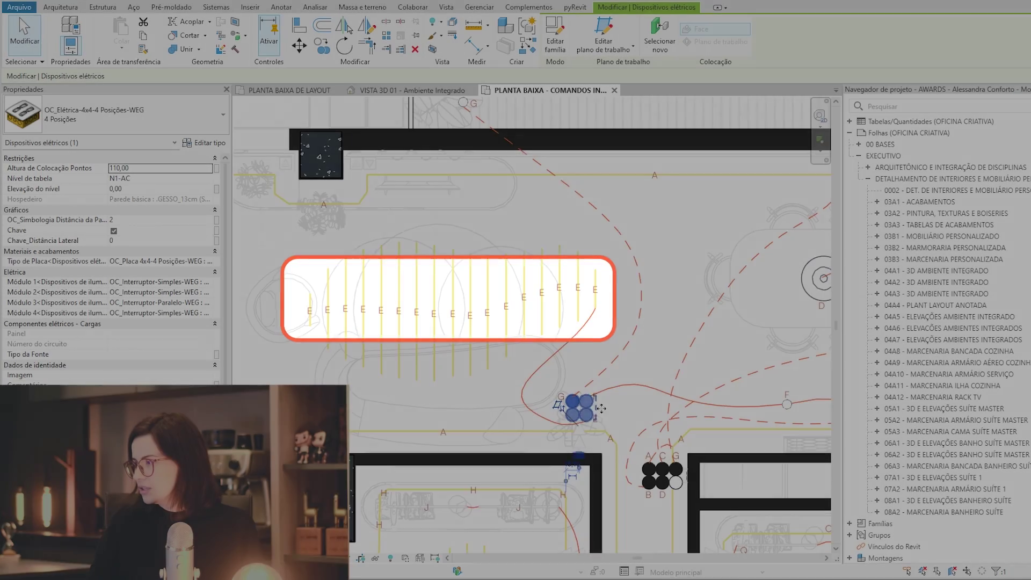
{"action": "scroll", "coordinate": [609, 409], "scroll_direction": "up", "scroll_amount": 3}
{"action": "scroll", "coordinate": [610, 409], "scroll_direction": "up", "scroll_amount": 1}
{"action": "scroll", "coordinate": [610, 409], "scroll_direction": "down", "scroll_amount": 1}
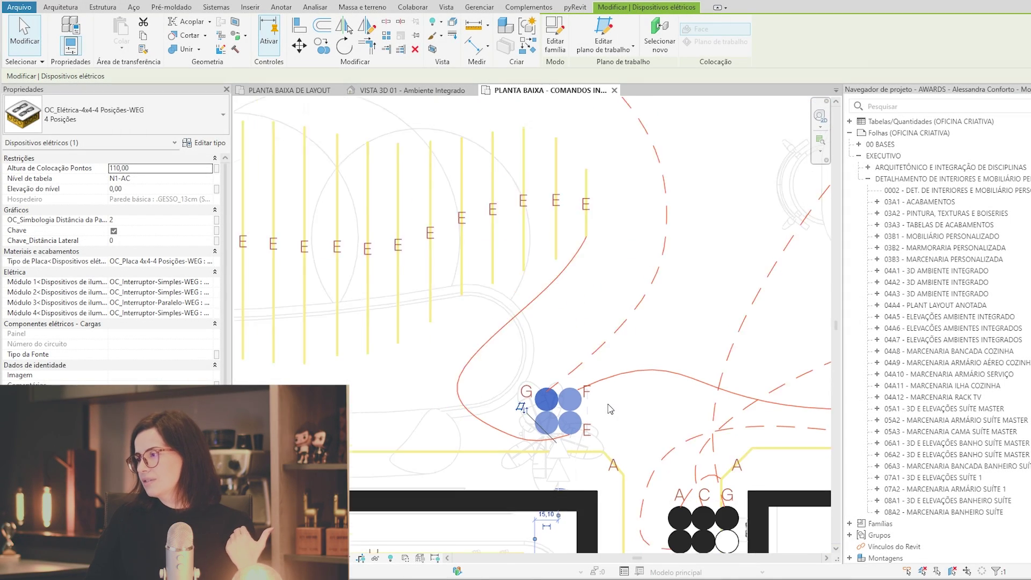
{"action": "scroll", "coordinate": [609, 409], "scroll_direction": "down", "scroll_amount": 1}
{"action": "scroll", "coordinate": [537, 397], "scroll_direction": "down", "scroll_amount": 2}
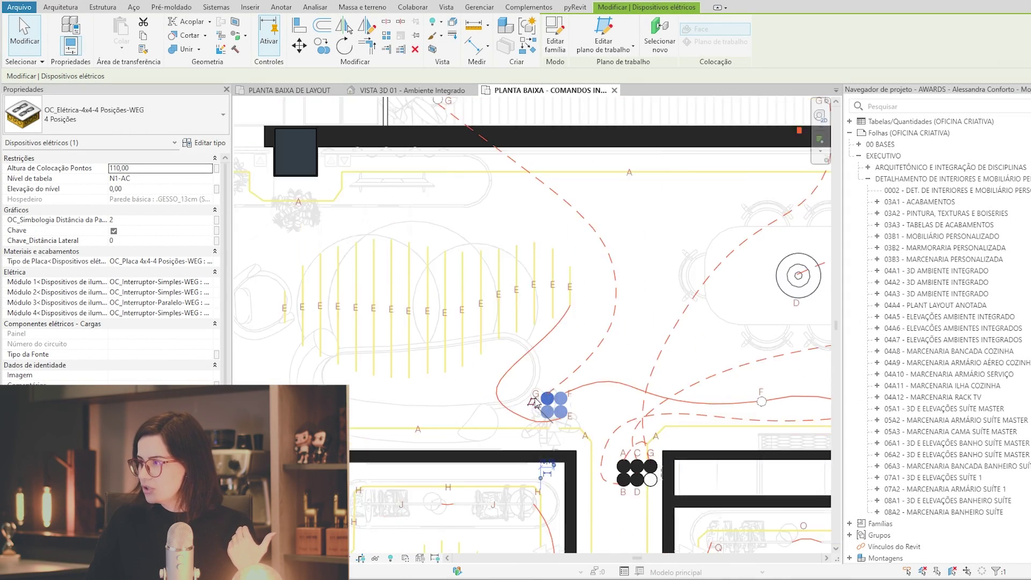
{"action": "scroll", "coordinate": [537, 397], "scroll_direction": "down", "scroll_amount": 1}
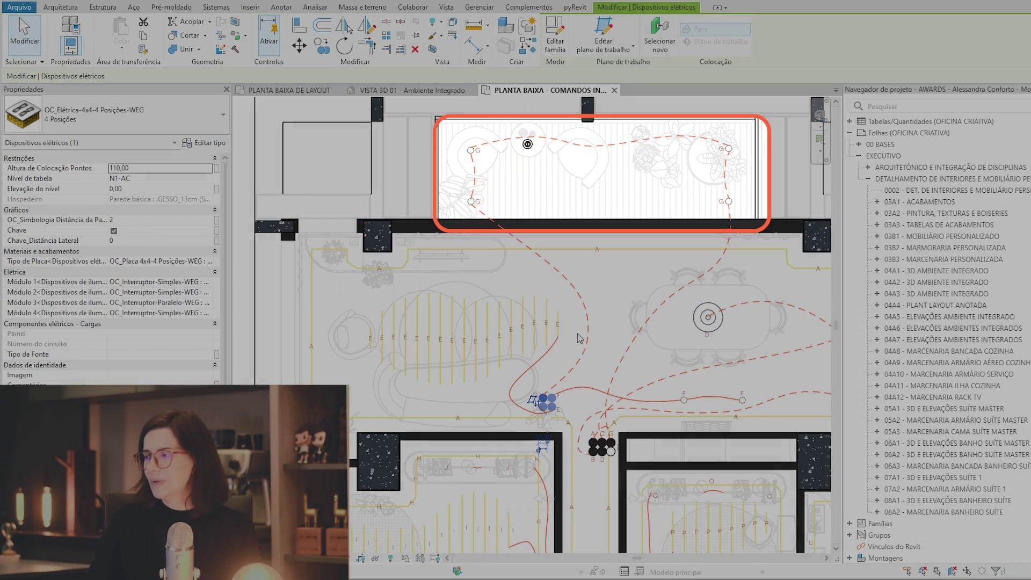
Step: Zoom out and pan across the lower rooms to the bedroom wing wiring
{"action": "scroll", "coordinate": [577, 344], "scroll_direction": "up", "scroll_amount": 3}
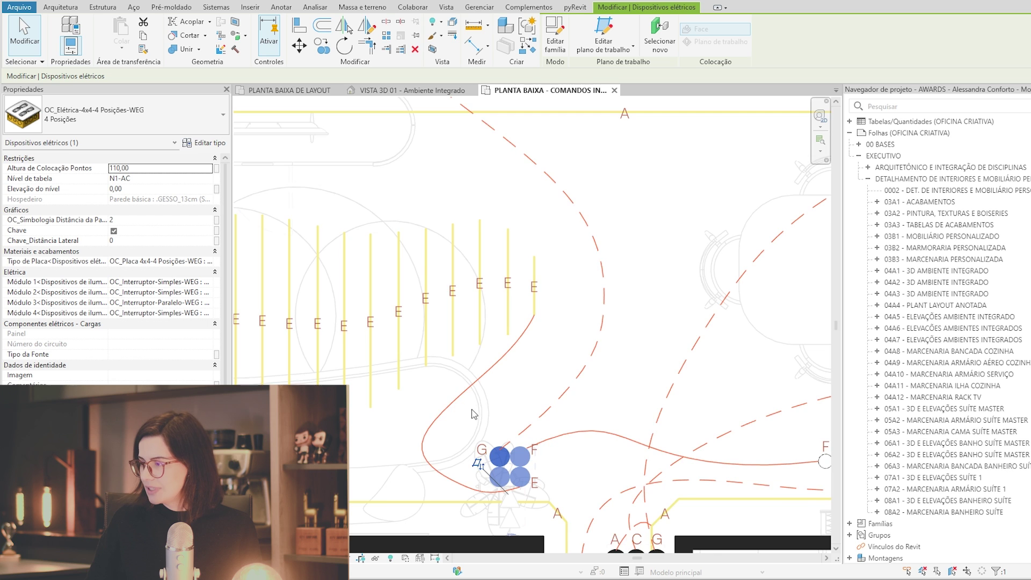
{"action": "scroll", "coordinate": [474, 414], "scroll_direction": "down", "scroll_amount": 2}
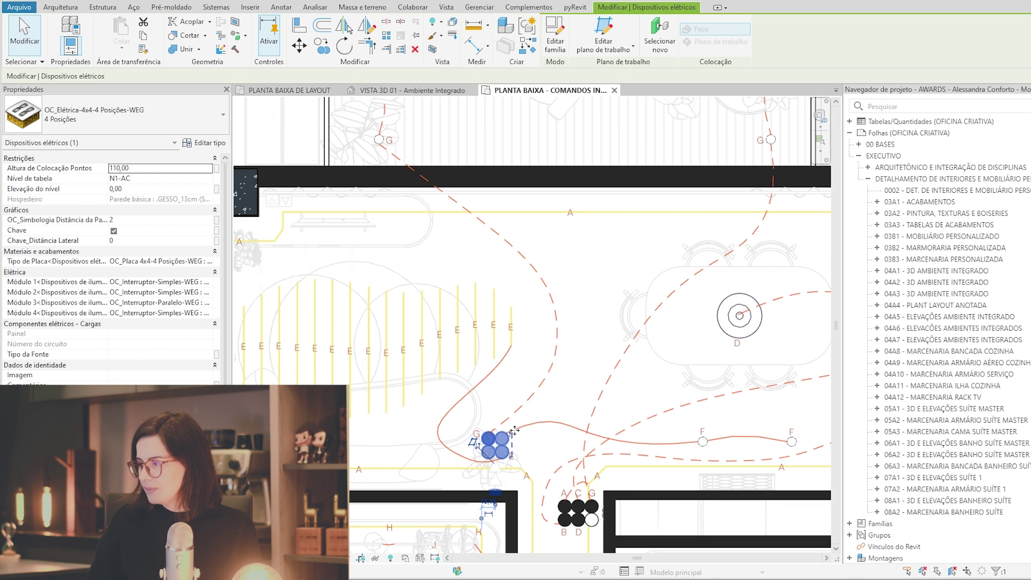
{"action": "scroll", "coordinate": [484, 413], "scroll_direction": "down", "scroll_amount": 1}
{"action": "scroll", "coordinate": [456, 398], "scroll_direction": "down", "scroll_amount": 1}
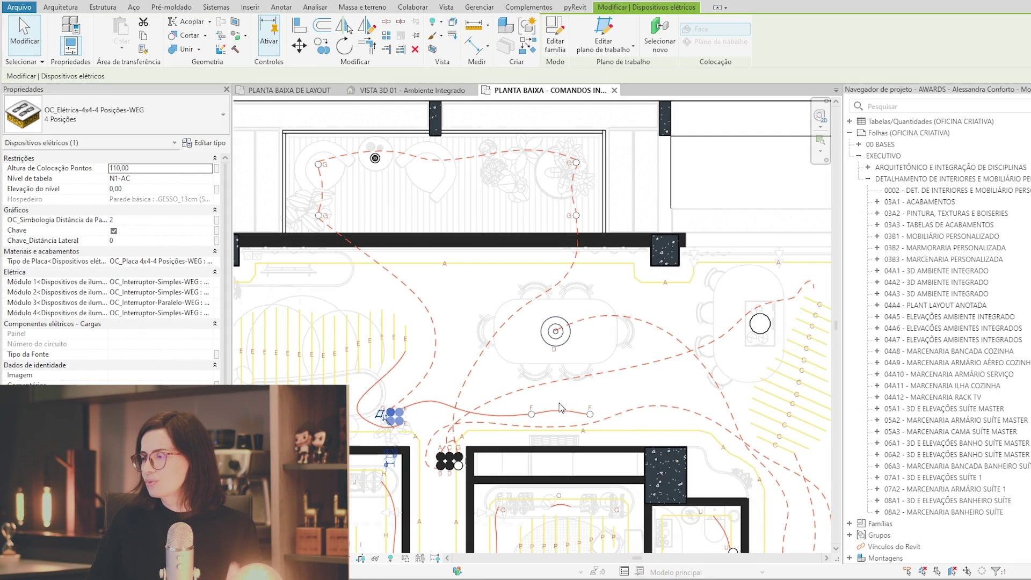
{"action": "middle_click_drag", "start_coordinate": [560, 408], "coordinate": [499, 383]}
{"action": "scroll", "coordinate": [331, 326], "scroll_direction": "down", "scroll_amount": 1}
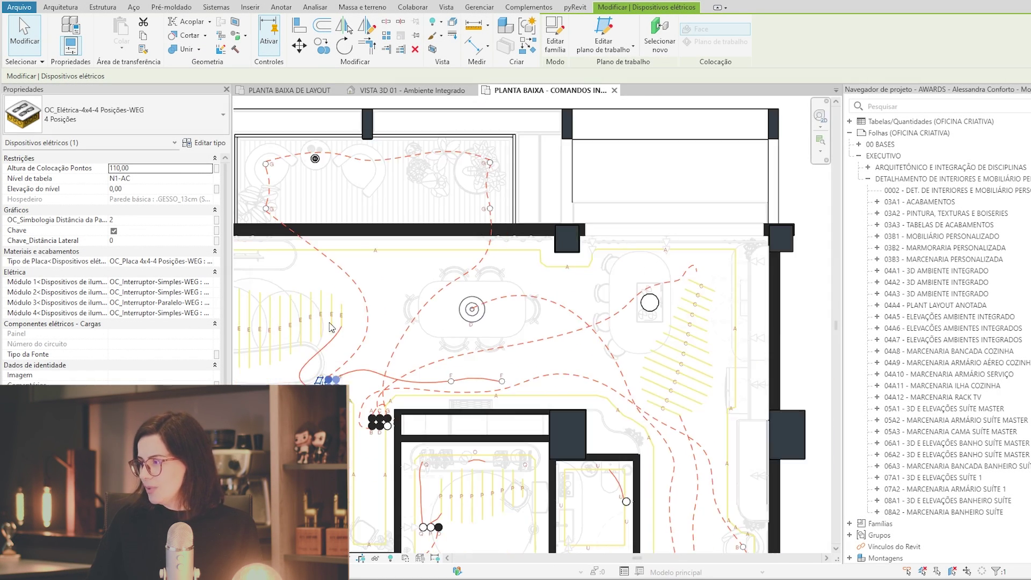
{"action": "mouse_move", "coordinate": [548, 410]}
{"action": "middle_mouse_down"}
{"action": "mouse_move", "coordinate": [478, 278]}
{"action": "mouse_move", "coordinate": [454, 161]}
{"action": "middle_mouse_up"}
{"action": "mouse_move", "coordinate": [748, 342]}
{"action": "middle_mouse_down"}
{"action": "mouse_move", "coordinate": [710, 336]}
{"action": "mouse_move", "coordinate": [792, 357]}
{"action": "middle_mouse_up"}
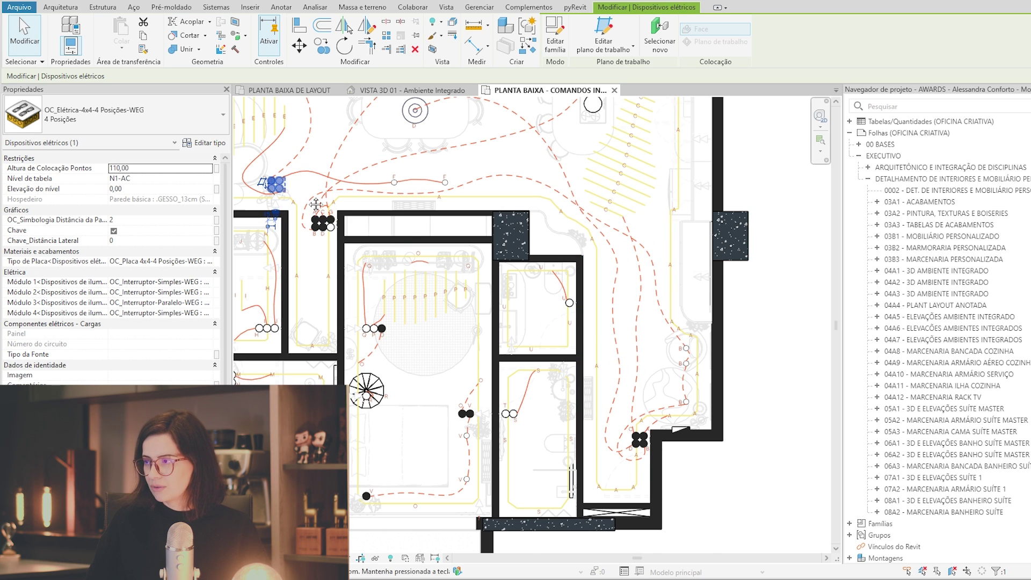
{"action": "middle_click_drag", "start_coordinate": [315, 205], "coordinate": [299, 211]}
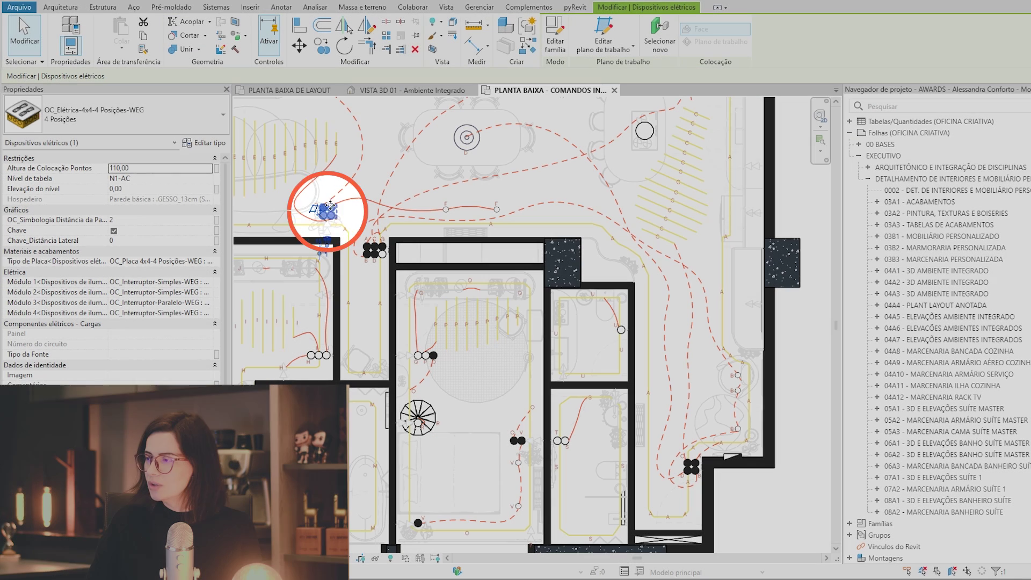
Step: Frame the selected switch plate in a 3D section box with BX and orbit around its wall
{"action": "key", "text": "b"}
{"action": "key", "text": "x"}
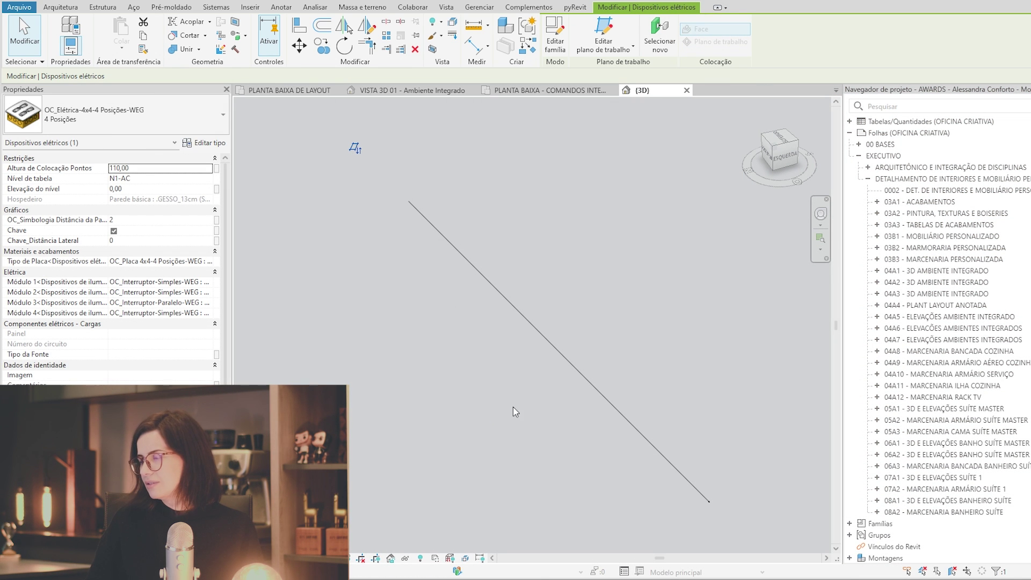
{"action": "key", "text": "3"}
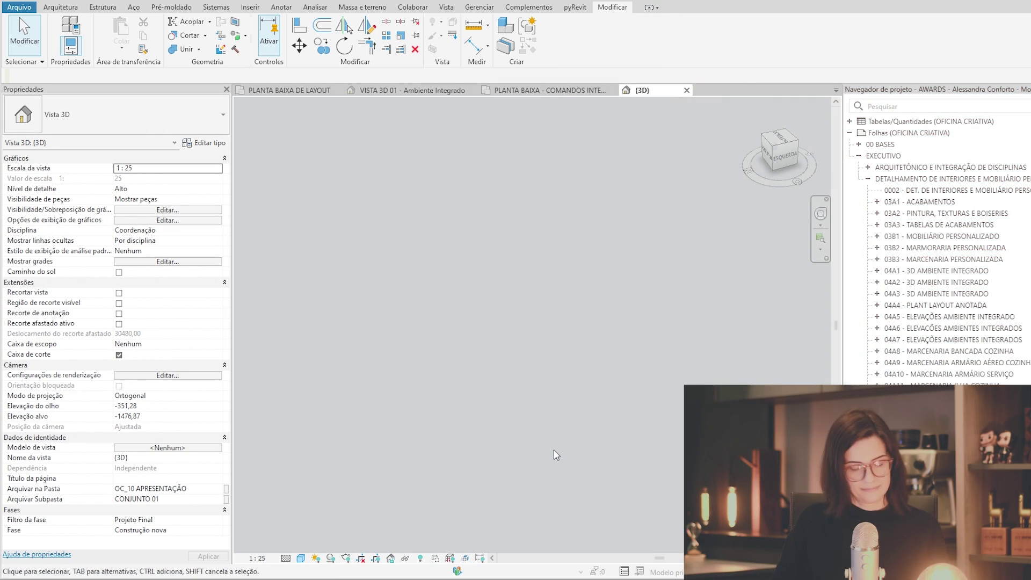
{"action": "middle_click_drag", "start_coordinate": [552, 452], "coordinate": [448, 439], "text": "shift"}
Step: Temporarily hide the decorative banana plant and orbit to face the switch plate wall
{"action": "left_click", "coordinate": [448, 440]}
{"action": "key", "text": "h"}
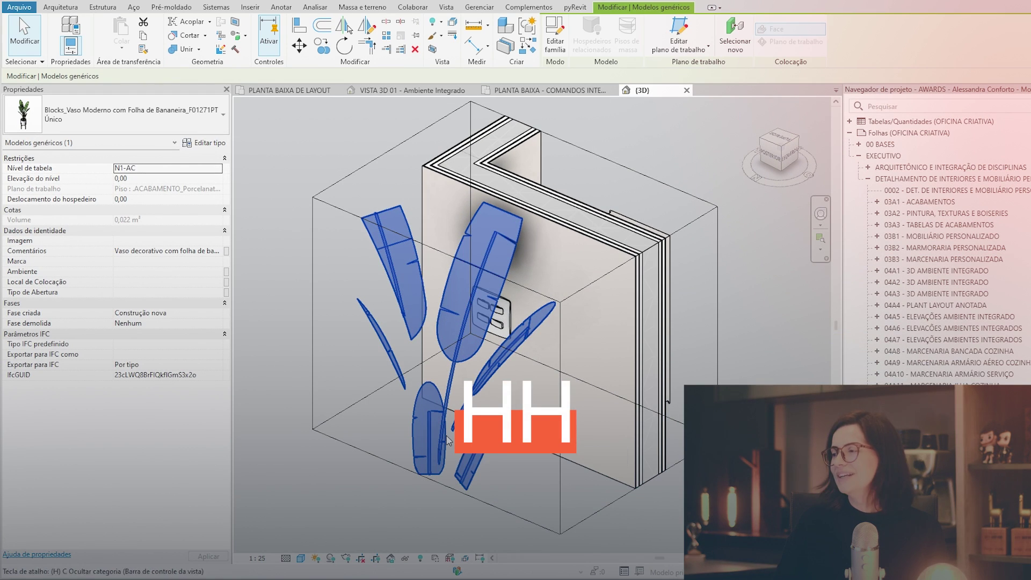
{"action": "scroll", "coordinate": [424, 427], "scroll_direction": "down", "scroll_amount": 1}
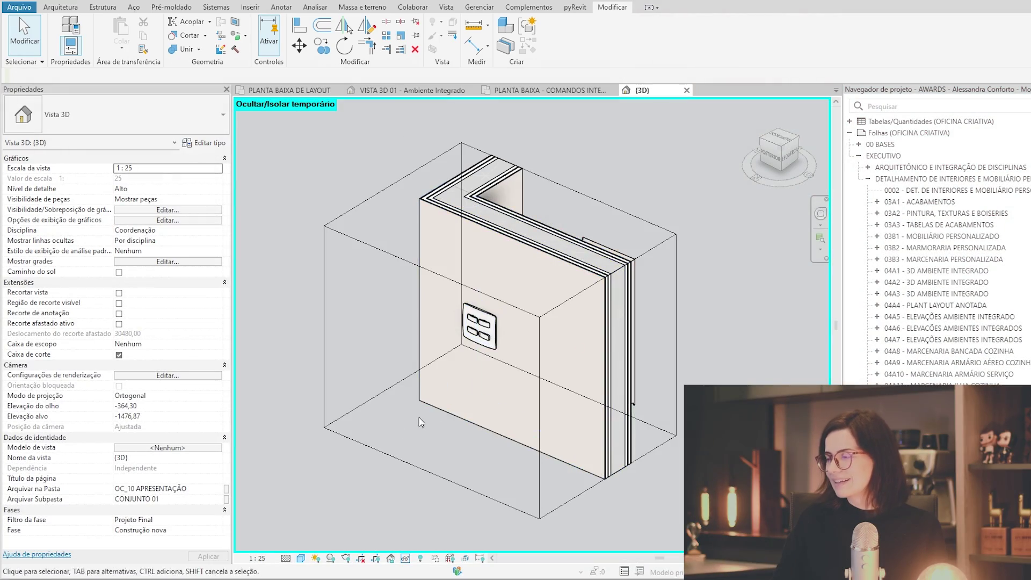
{"action": "middle_click_drag", "start_coordinate": [422, 431], "coordinate": [624, 424], "text": "shift"}
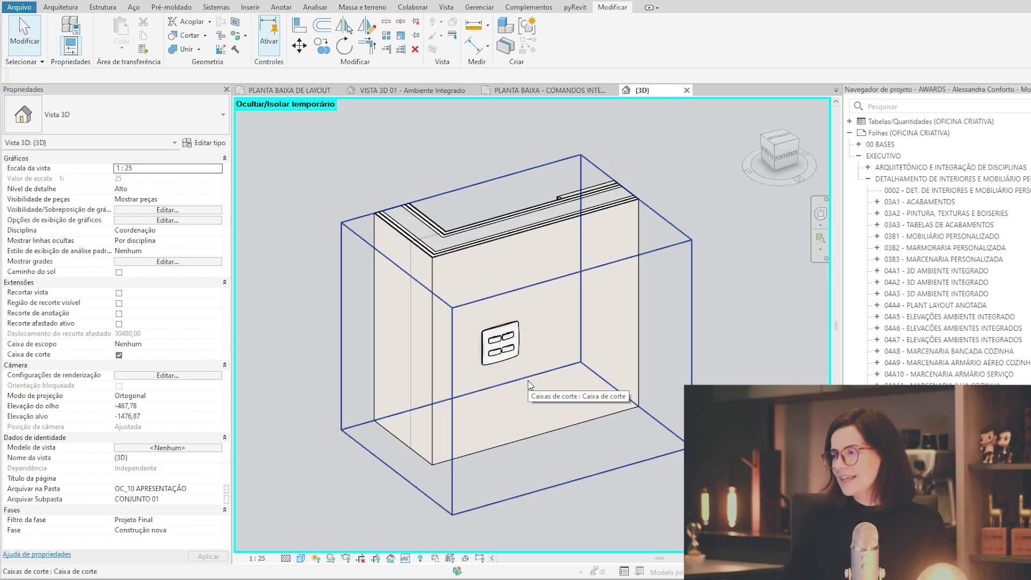
{"action": "scroll", "coordinate": [505, 344], "scroll_direction": "up", "scroll_amount": 5}
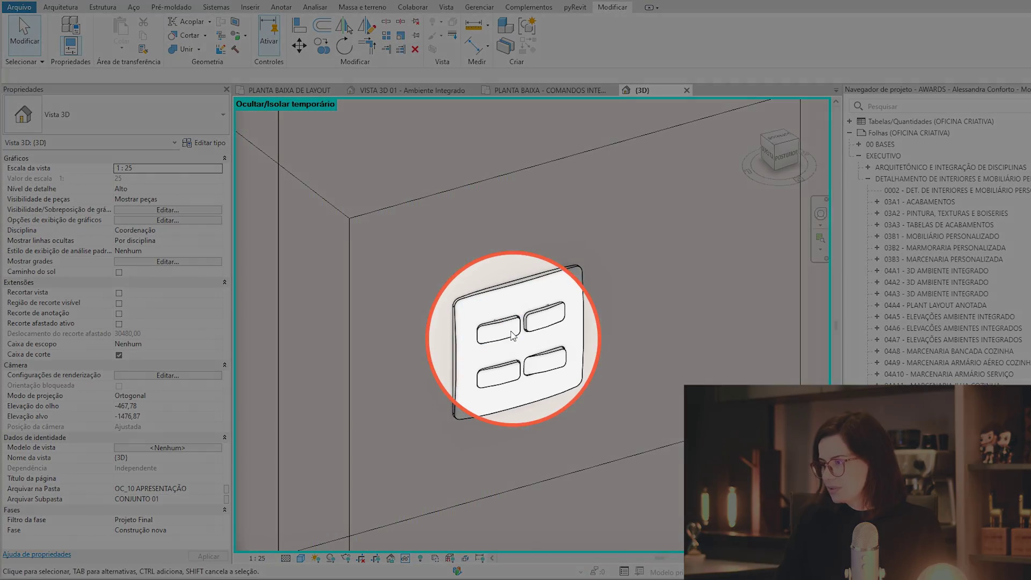
Step: Tab-select a single switch module inside the plate, then clear the selection
{"action": "key", "text": "Tab"}
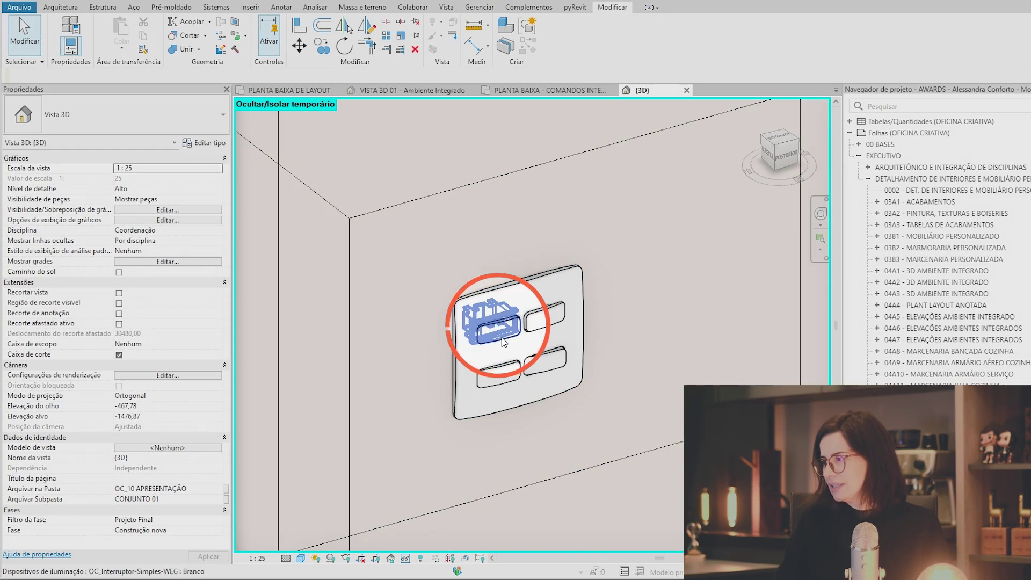
{"action": "left_click", "coordinate": [503, 341]}
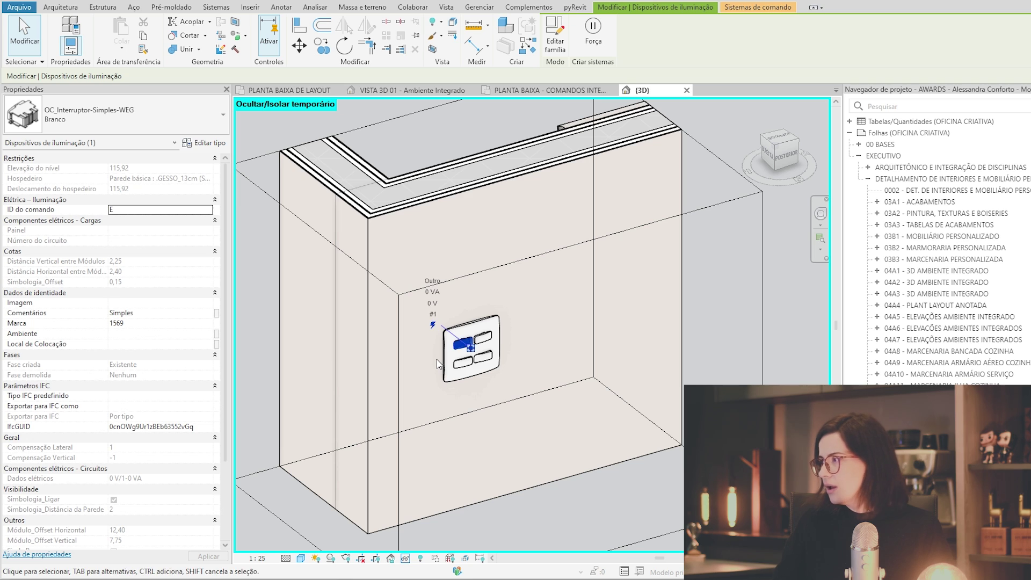
{"action": "key", "text": "Escape"}
{"action": "scroll", "coordinate": [660, 368], "scroll_direction": "down", "scroll_amount": 2}
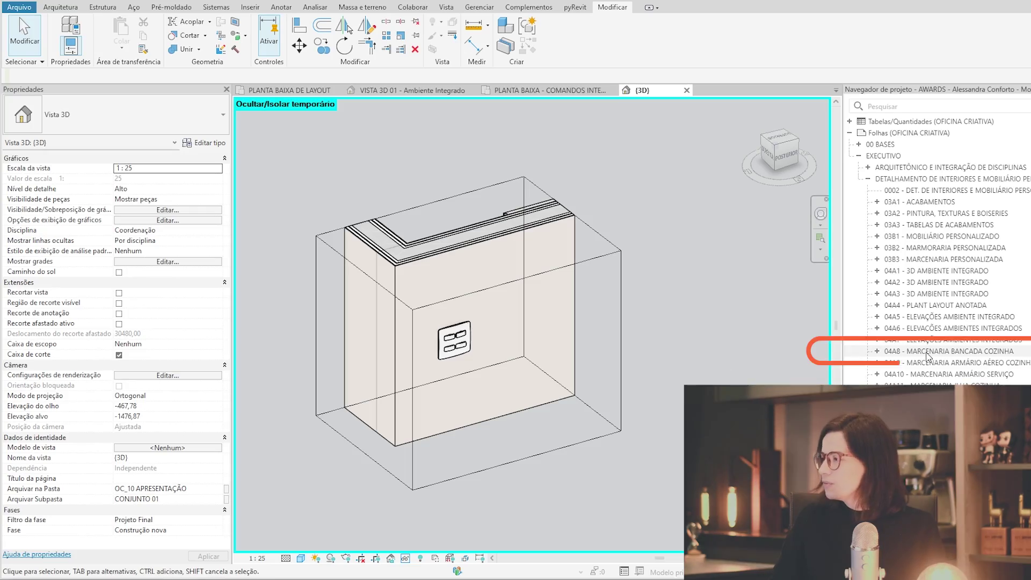
Step: Open sheet 04A8 - MARCENARIA BANCADA COZINHA from the Project Browser
{"action": "double_click", "coordinate": [928, 352]}
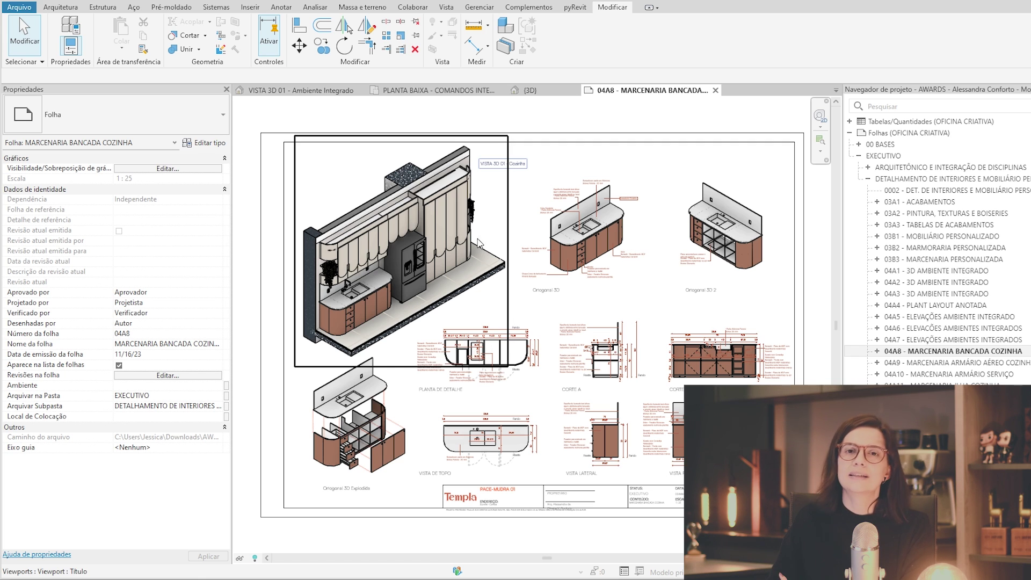
{"action": "scroll", "coordinate": [382, 248], "scroll_direction": "up", "scroll_amount": 5}
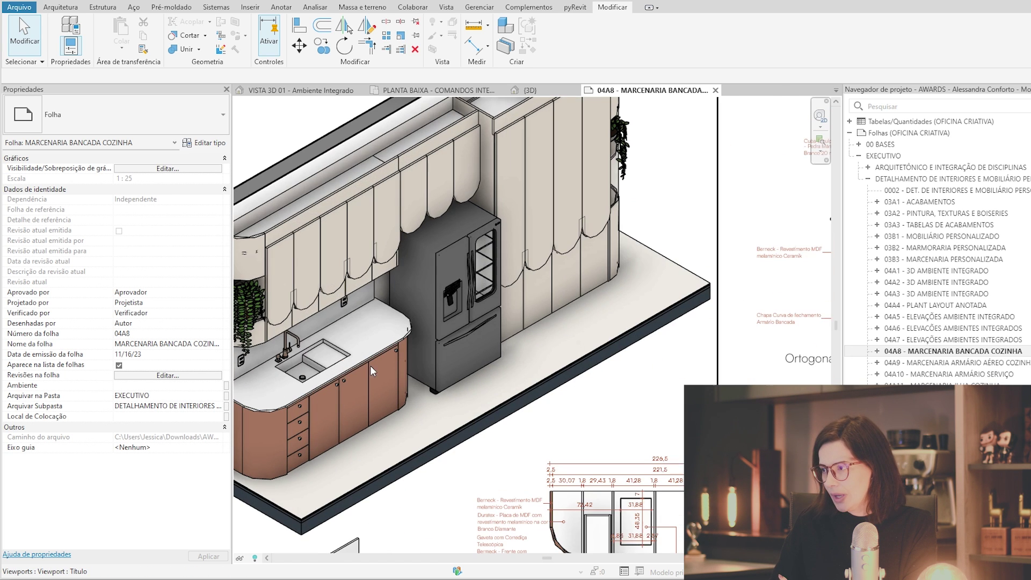
{"action": "scroll", "coordinate": [429, 356], "scroll_direction": "down", "scroll_amount": 2}
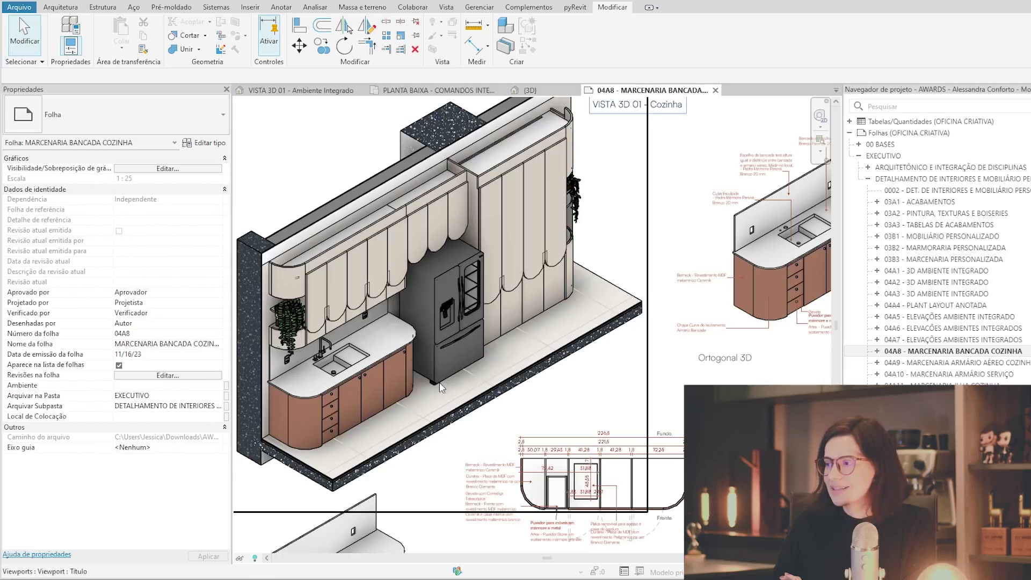
{"action": "scroll", "coordinate": [349, 378], "scroll_direction": "up", "scroll_amount": 1}
Step: Zoom the kitchen 3D viewport onto the sink and lower cabinets, then select that viewport
{"action": "middle_click_drag", "start_coordinate": [369, 373], "coordinate": [417, 423]}
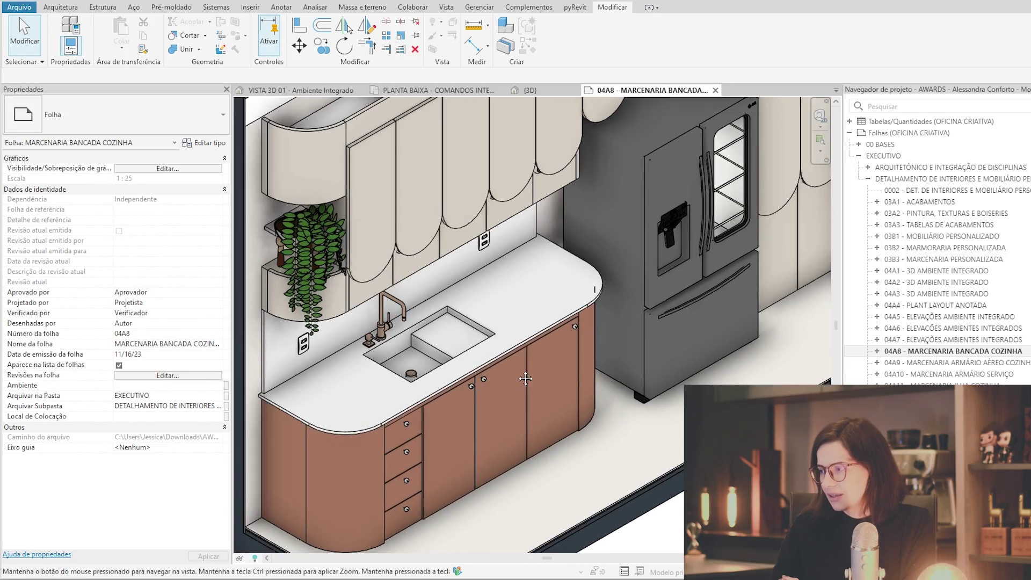
{"action": "scroll", "coordinate": [417, 424], "scroll_direction": "up", "scroll_amount": 2}
{"action": "scroll", "coordinate": [478, 362], "scroll_direction": "up", "scroll_amount": 2}
{"action": "scroll", "coordinate": [488, 366], "scroll_direction": "up", "scroll_amount": 1}
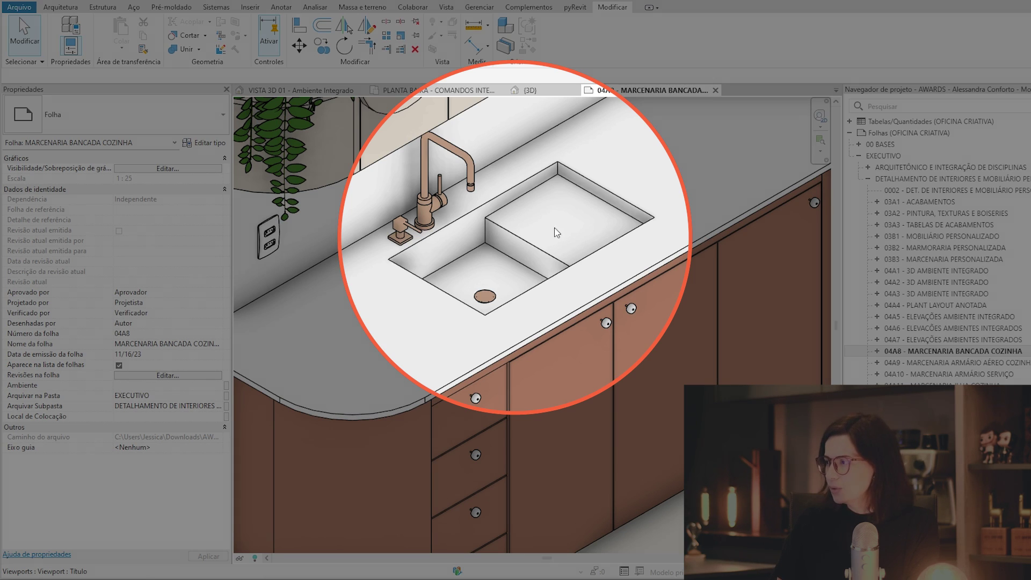
{"action": "left_click", "coordinate": [544, 217]}
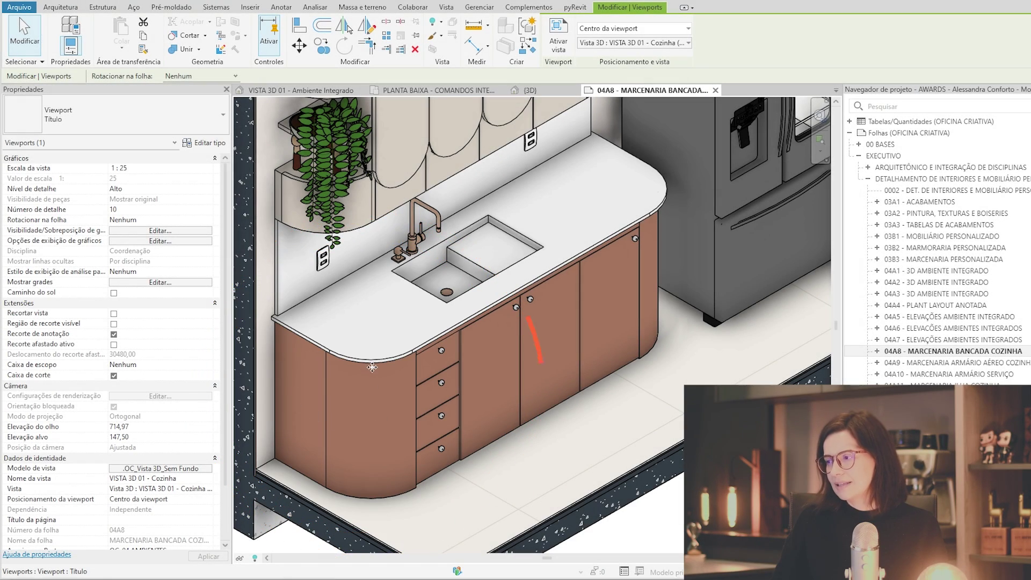
{"action": "scroll", "coordinate": [651, 251], "scroll_direction": "down", "scroll_amount": 3}
{"action": "scroll", "coordinate": [537, 312], "scroll_direction": "down", "scroll_amount": 2}
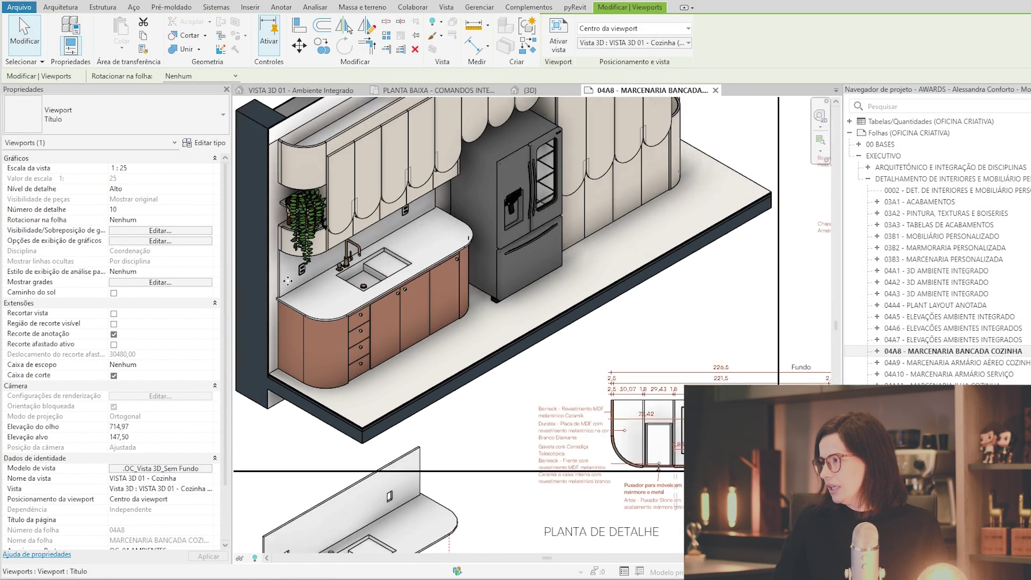
{"action": "scroll", "coordinate": [353, 296], "scroll_direction": "down", "scroll_amount": 2}
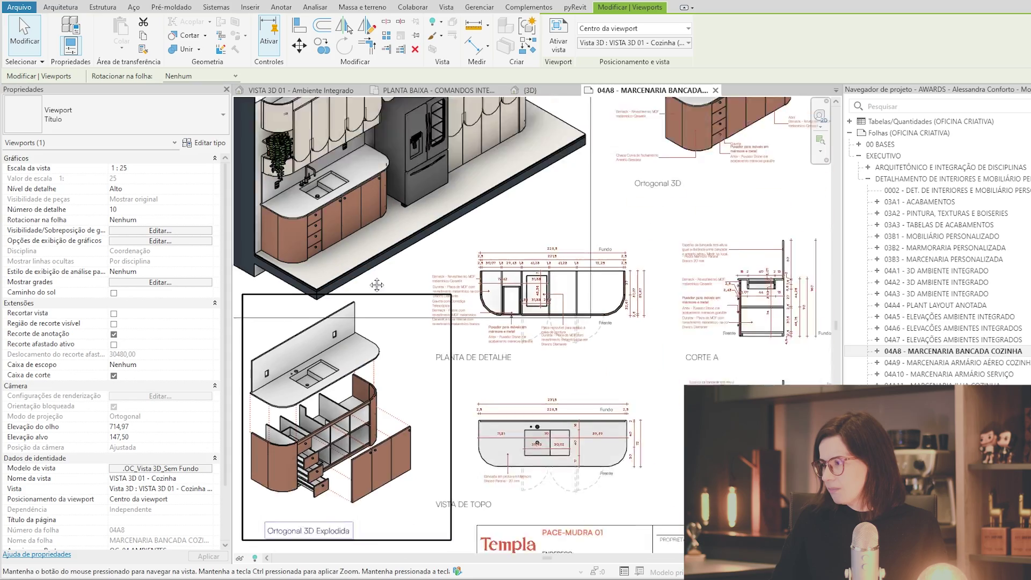
{"action": "middle_click_drag", "start_coordinate": [354, 295], "coordinate": [437, 318]}
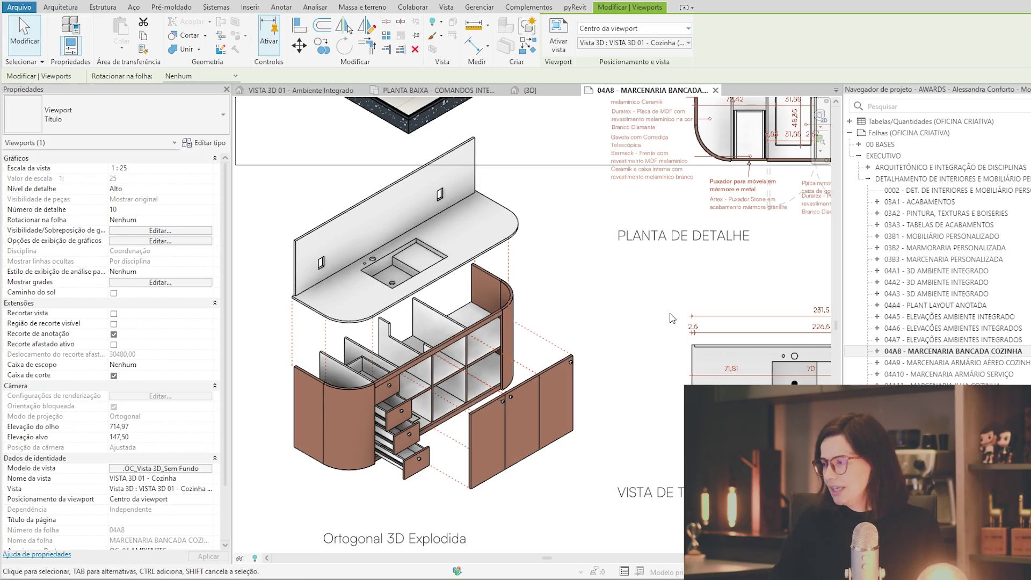
{"action": "scroll", "coordinate": [367, 424], "scroll_direction": "up", "scroll_amount": 3}
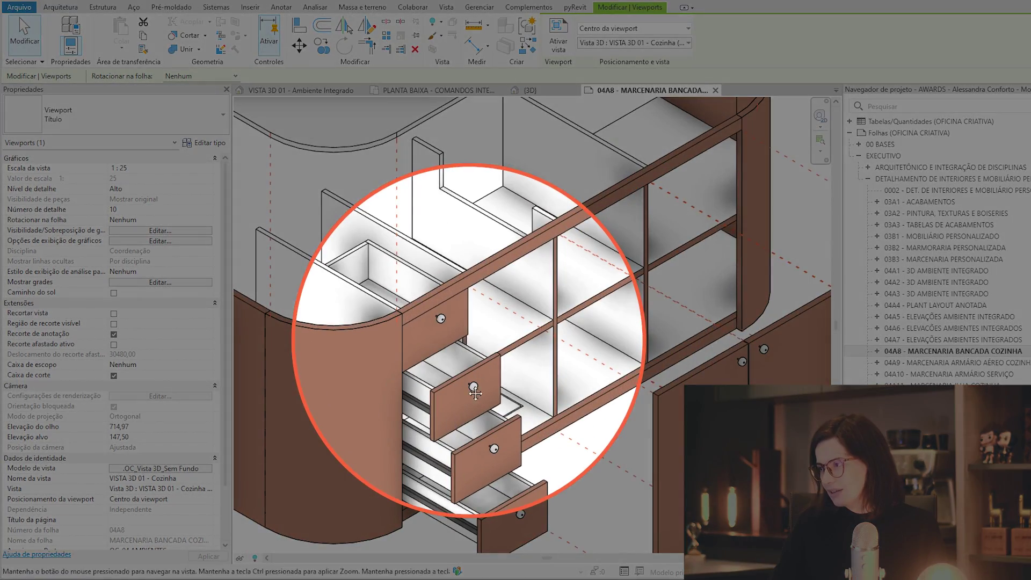
{"action": "scroll", "coordinate": [427, 329], "scroll_direction": "up", "scroll_amount": 3}
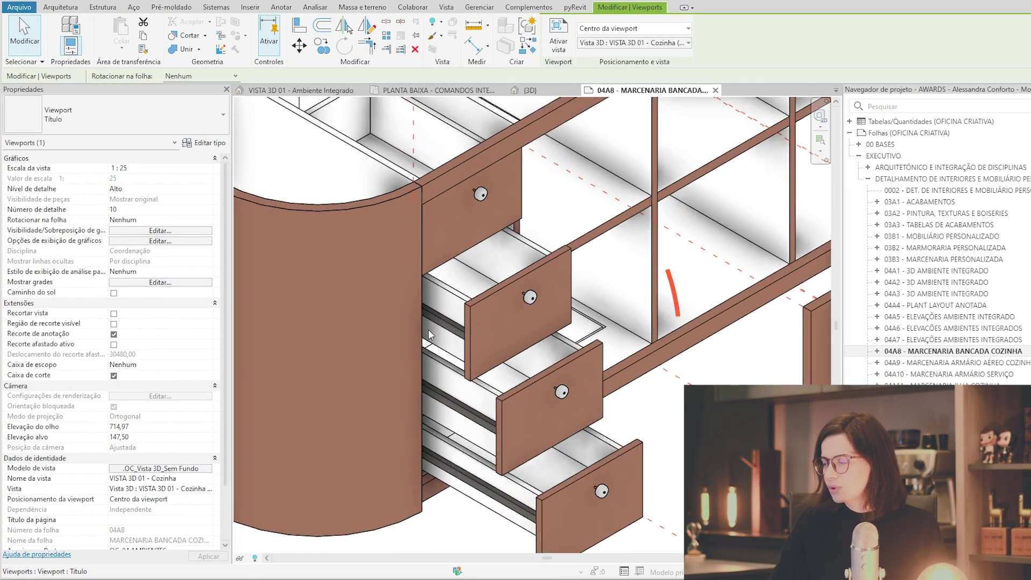
{"action": "scroll", "coordinate": [451, 307], "scroll_direction": "down", "scroll_amount": 2}
{"action": "scroll", "coordinate": [445, 321], "scroll_direction": "down", "scroll_amount": 2}
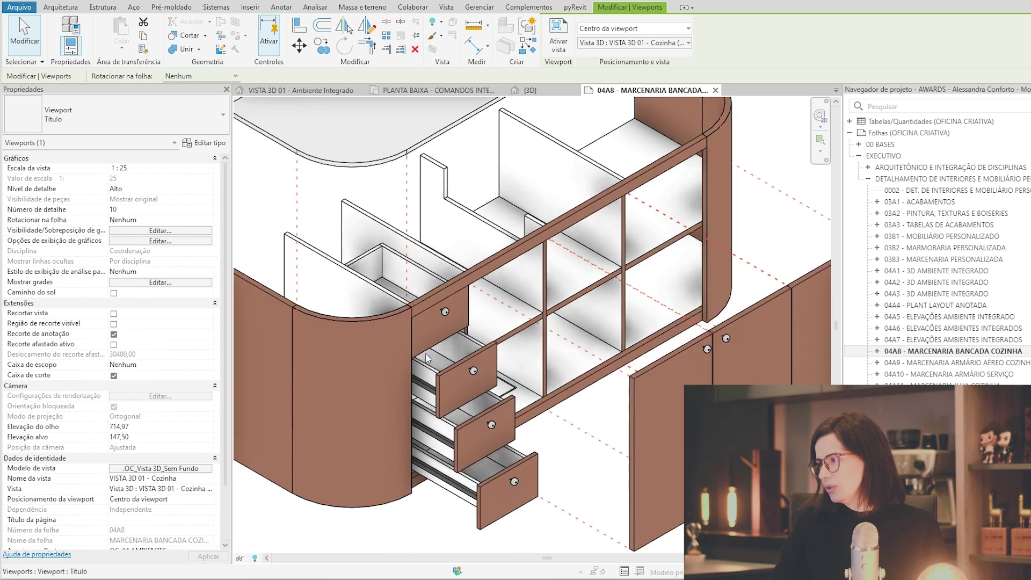
{"action": "middle_click_drag", "start_coordinate": [528, 261], "coordinate": [560, 337]}
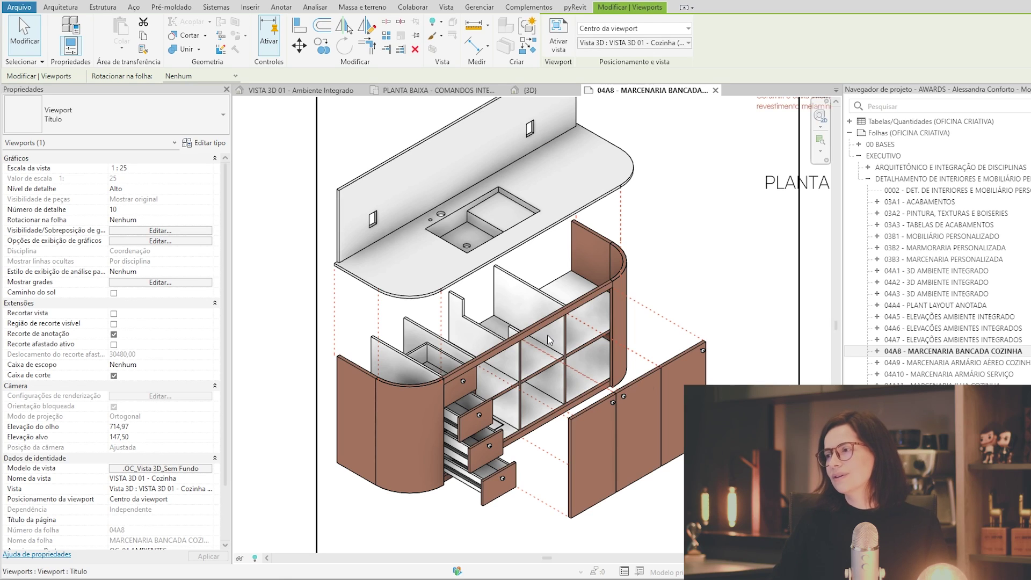
{"action": "middle_click_drag", "start_coordinate": [360, 200], "coordinate": [387, 284]}
{"action": "scroll", "coordinate": [388, 285], "scroll_direction": "up", "scroll_amount": 1}
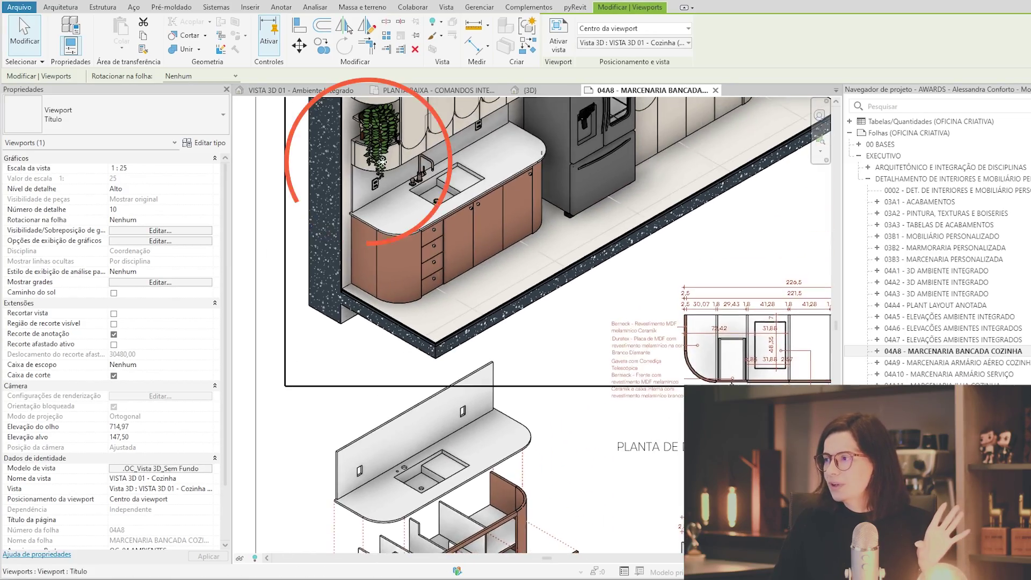
{"action": "scroll", "coordinate": [381, 161], "scroll_direction": "up", "scroll_amount": 3}
{"action": "scroll", "coordinate": [376, 172], "scroll_direction": "up", "scroll_amount": 3}
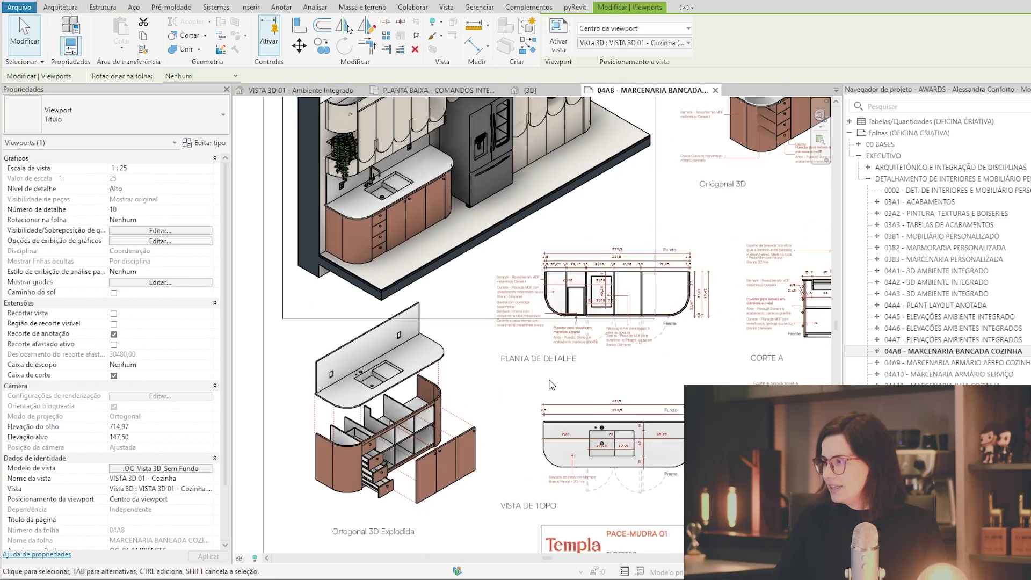
{"action": "scroll", "coordinate": [424, 408], "scroll_direction": "up", "scroll_amount": 1}
{"action": "scroll", "coordinate": [427, 406], "scroll_direction": "up", "scroll_amount": 2}
{"action": "scroll", "coordinate": [430, 404], "scroll_direction": "up", "scroll_amount": 2}
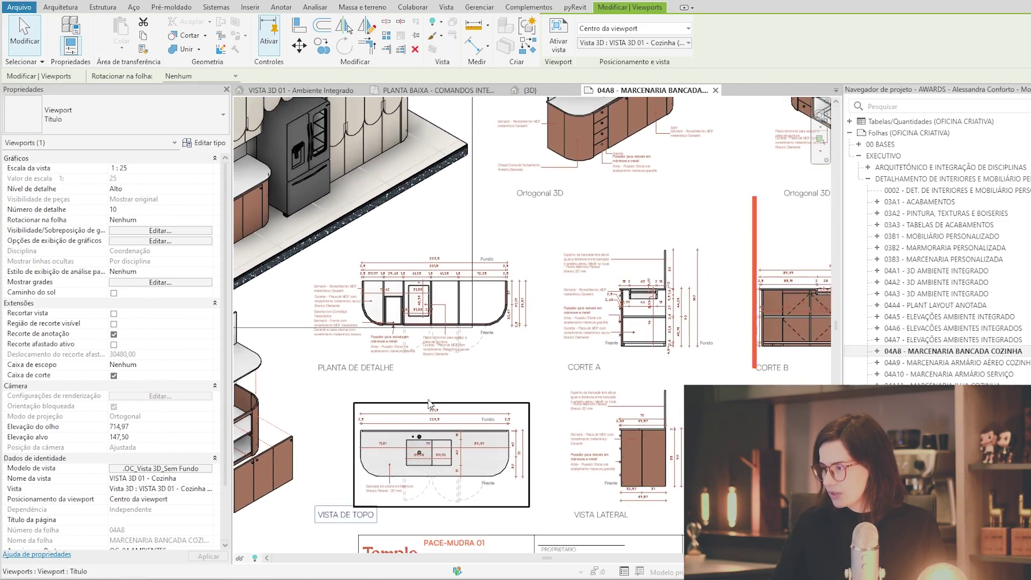
{"action": "scroll", "coordinate": [430, 404], "scroll_direction": "up", "scroll_amount": 2}
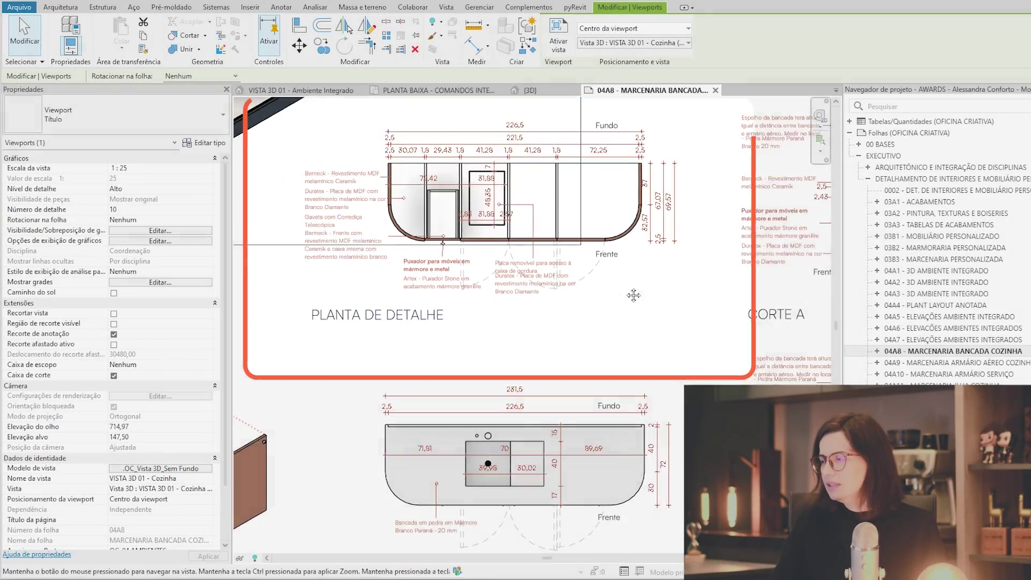
{"action": "middle_click_drag", "start_coordinate": [615, 322], "coordinate": [571, 210]}
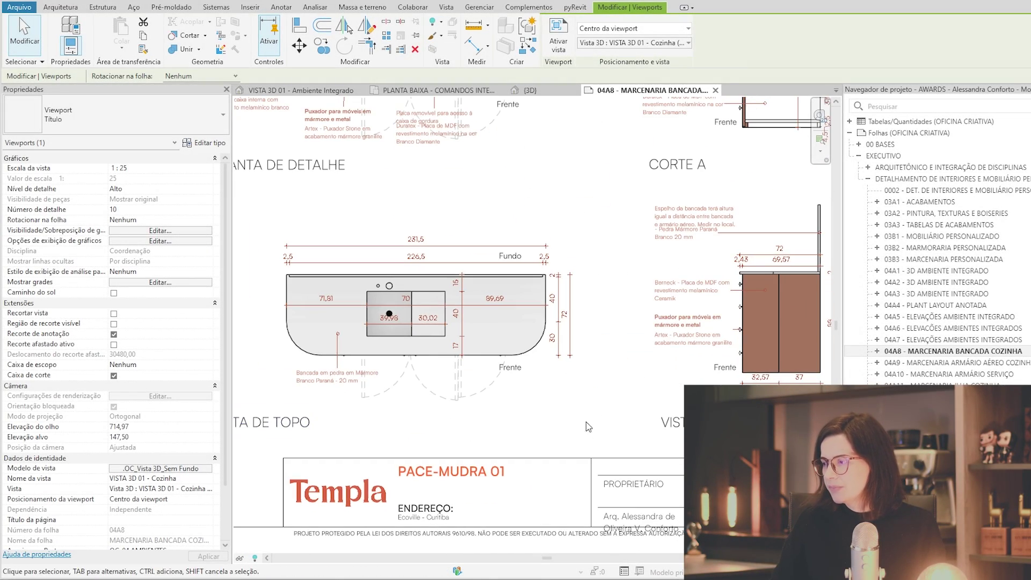
{"action": "scroll", "coordinate": [472, 414], "scroll_direction": "up", "scroll_amount": 2}
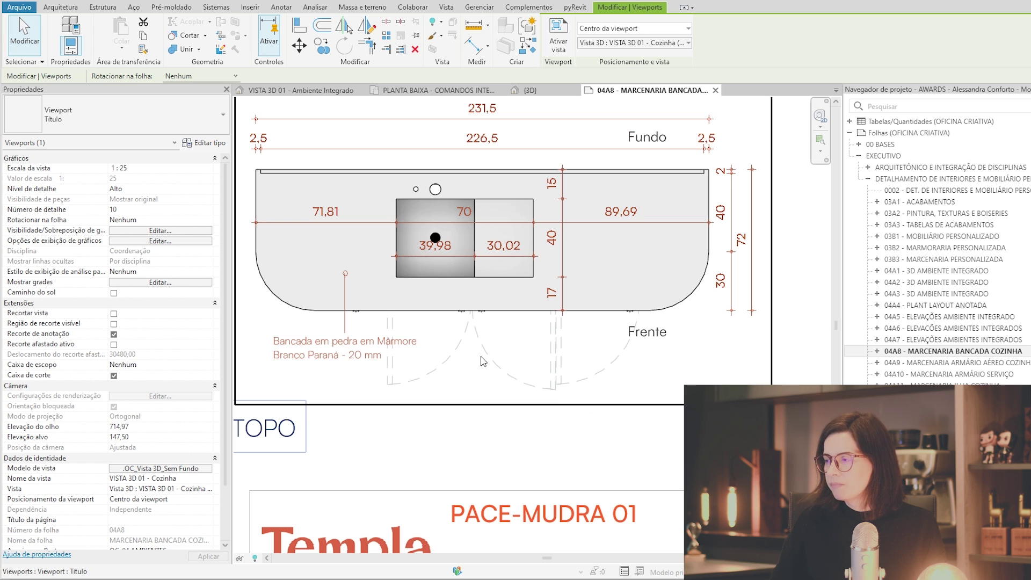
{"action": "scroll", "coordinate": [384, 367], "scroll_direction": "down", "scroll_amount": 3}
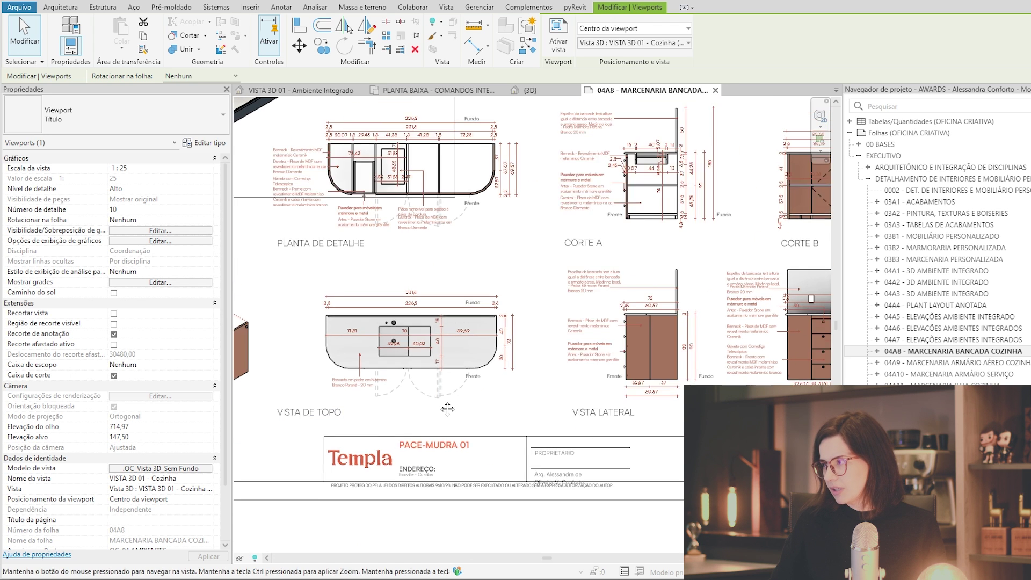
{"action": "middle_click_drag", "start_coordinate": [644, 347], "coordinate": [344, 438]}
{"action": "middle_click_drag", "start_coordinate": [666, 344], "coordinate": [433, 346]}
{"action": "scroll", "coordinate": [433, 345], "scroll_direction": "up", "scroll_amount": 2}
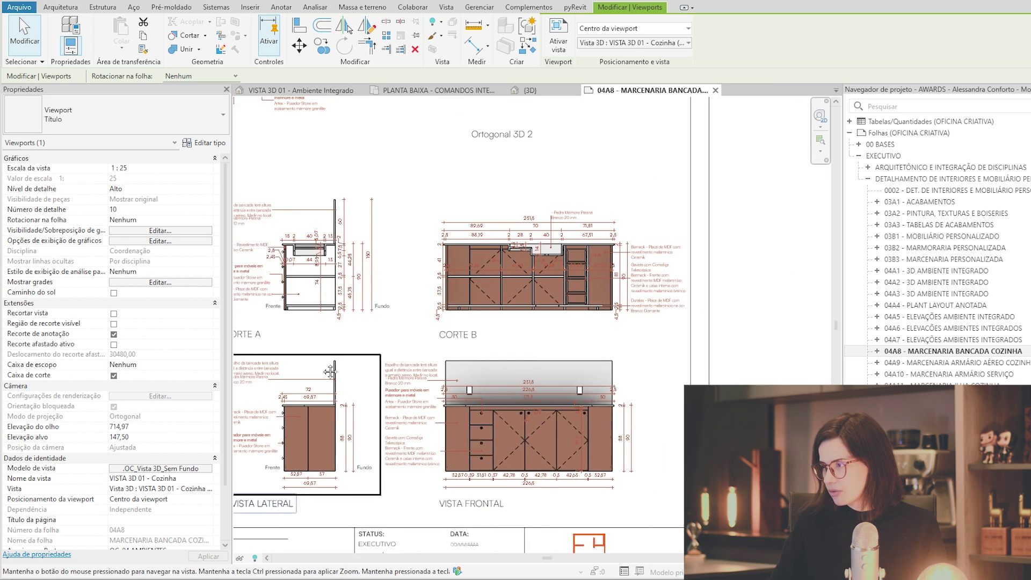
{"action": "scroll", "coordinate": [433, 345], "scroll_direction": "up", "scroll_amount": 1}
{"action": "scroll", "coordinate": [433, 345], "scroll_direction": "down", "scroll_amount": 3}
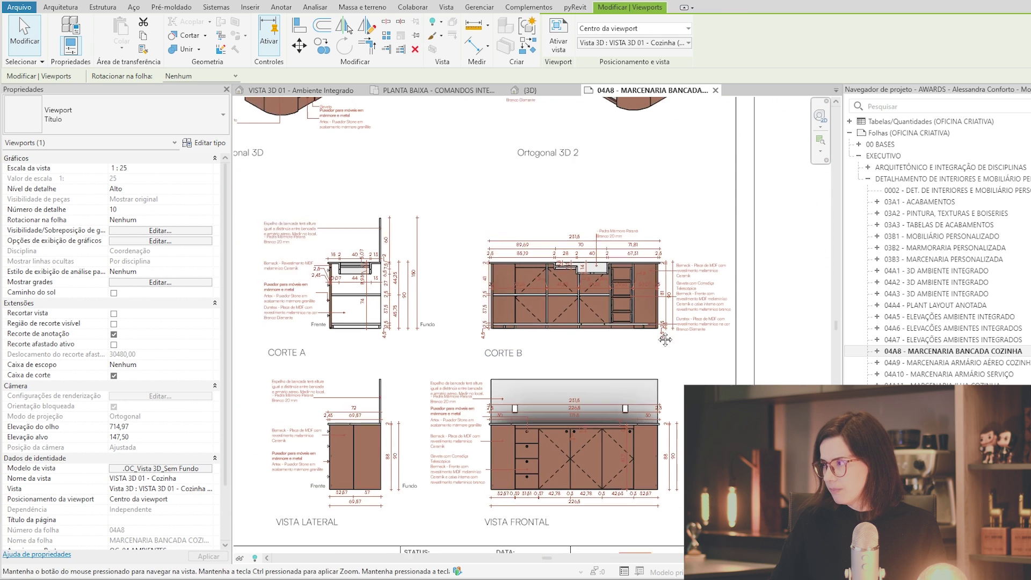
{"action": "middle_click_drag", "start_coordinate": [631, 170], "coordinate": [680, 415]}
{"action": "scroll", "coordinate": [566, 415], "scroll_direction": "down", "scroll_amount": 1}
{"action": "middle_click_drag", "start_coordinate": [484, 399], "coordinate": [519, 397]}
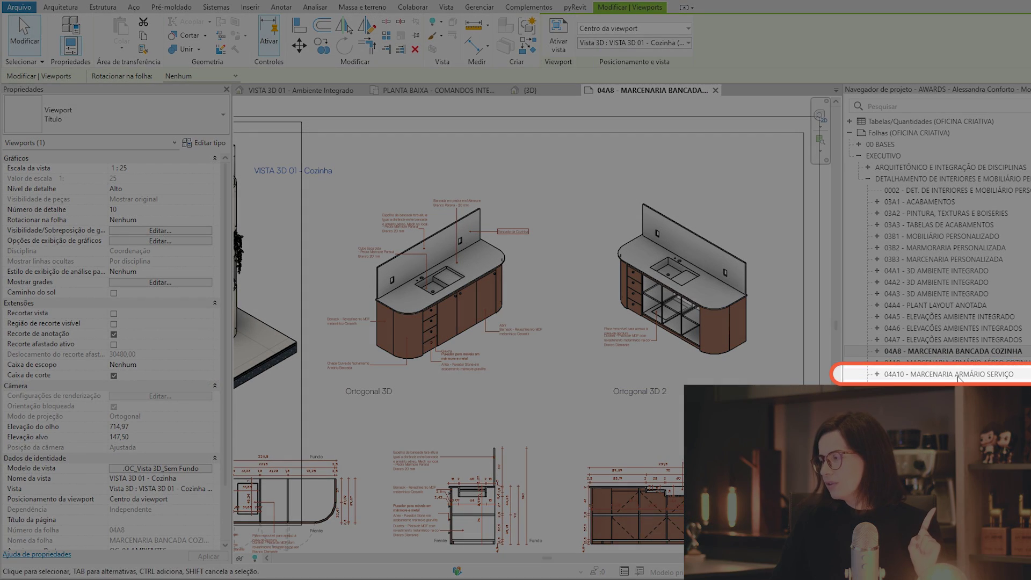
{"action": "left_click", "coordinate": [959, 376]}
Step: Open sheet 04A10 - MARCENARIA ARMÁRIO SERVIÇO and zoom into its Ortogonal 3D Explodida drawing
{"action": "double_click", "coordinate": [958, 375]}
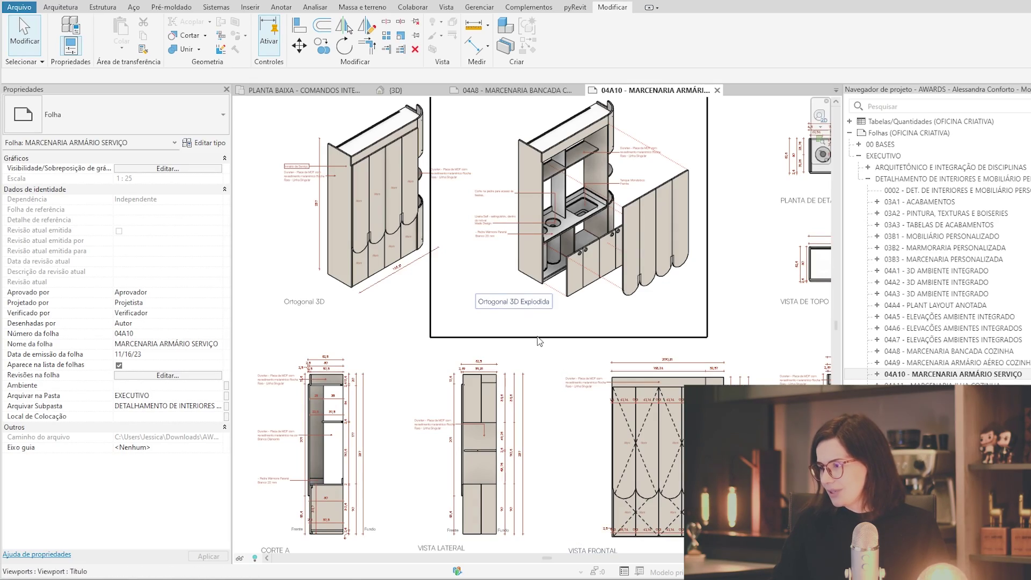
{"action": "middle_click_drag", "start_coordinate": [448, 284], "coordinate": [323, 313]}
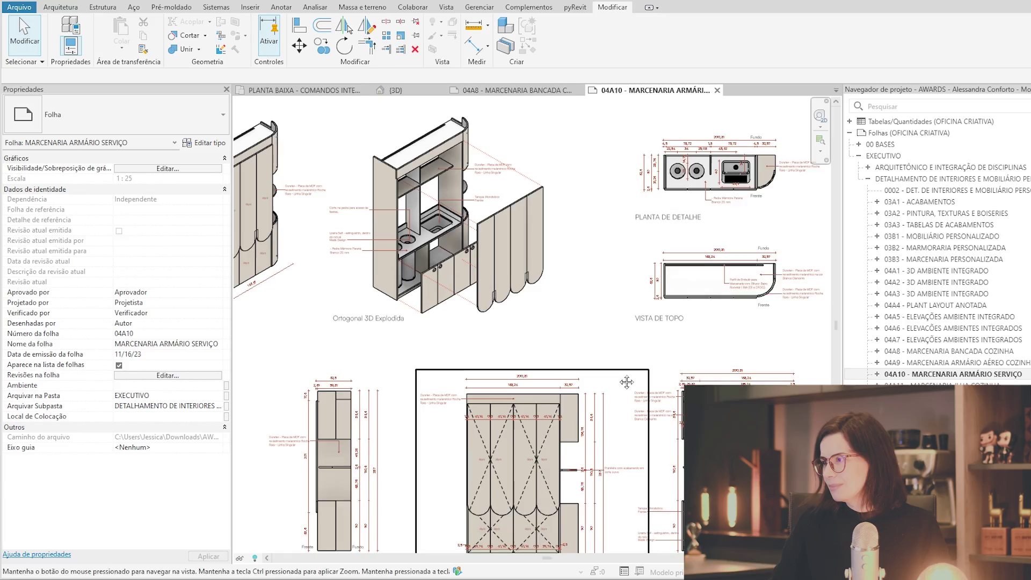
{"action": "scroll", "coordinate": [564, 342], "scroll_direction": "up", "scroll_amount": 3}
{"action": "scroll", "coordinate": [564, 342], "scroll_direction": "up", "scroll_amount": 2}
{"action": "scroll", "coordinate": [565, 342], "scroll_direction": "down", "scroll_amount": 2}
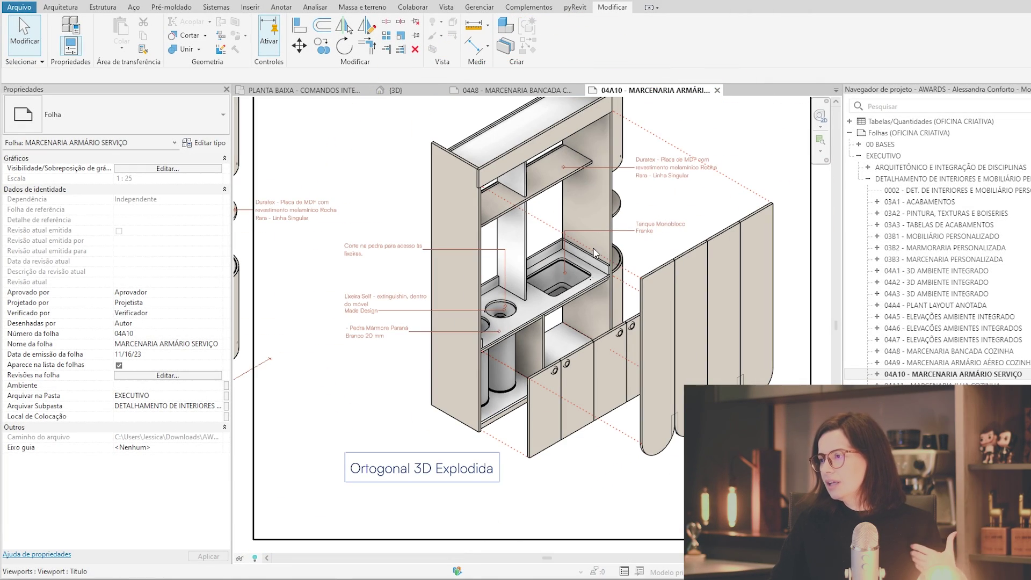
{"action": "scroll", "coordinate": [553, 338], "scroll_direction": "up", "scroll_amount": 2}
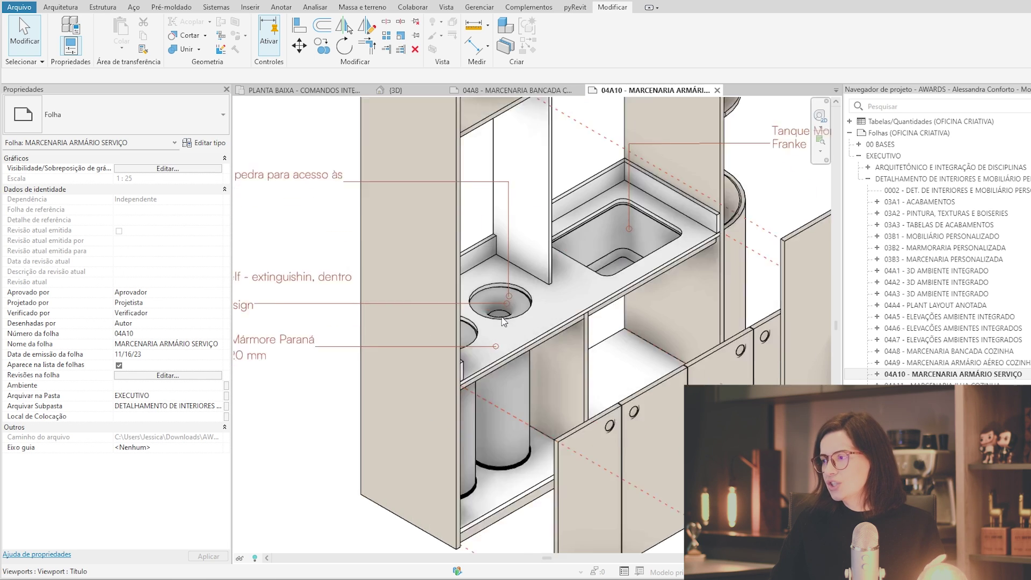
{"action": "scroll", "coordinate": [510, 317], "scroll_direction": "up", "scroll_amount": 1}
{"action": "scroll", "coordinate": [511, 314], "scroll_direction": "down", "scroll_amount": 2}
Step: Zoom back out over the service cabinet sheet and select sheet 04A12 - MARCENARIA RACK TV
{"action": "scroll", "coordinate": [481, 296], "scroll_direction": "down", "scroll_amount": 2}
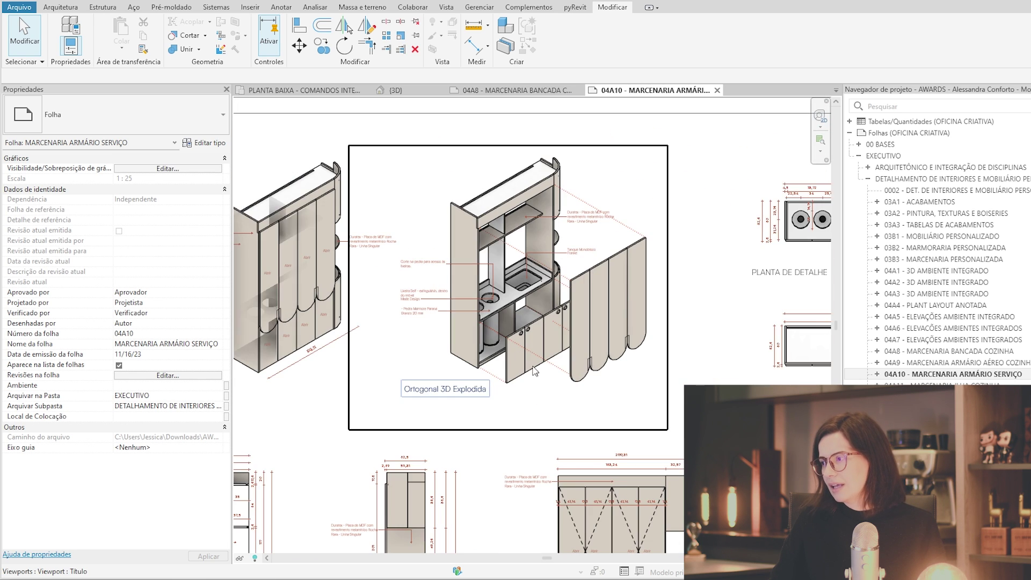
{"action": "scroll", "coordinate": [616, 290], "scroll_direction": "down", "scroll_amount": 1}
{"action": "scroll", "coordinate": [616, 291], "scroll_direction": "up", "scroll_amount": 1}
{"action": "scroll", "coordinate": [644, 349], "scroll_direction": "up", "scroll_amount": 2}
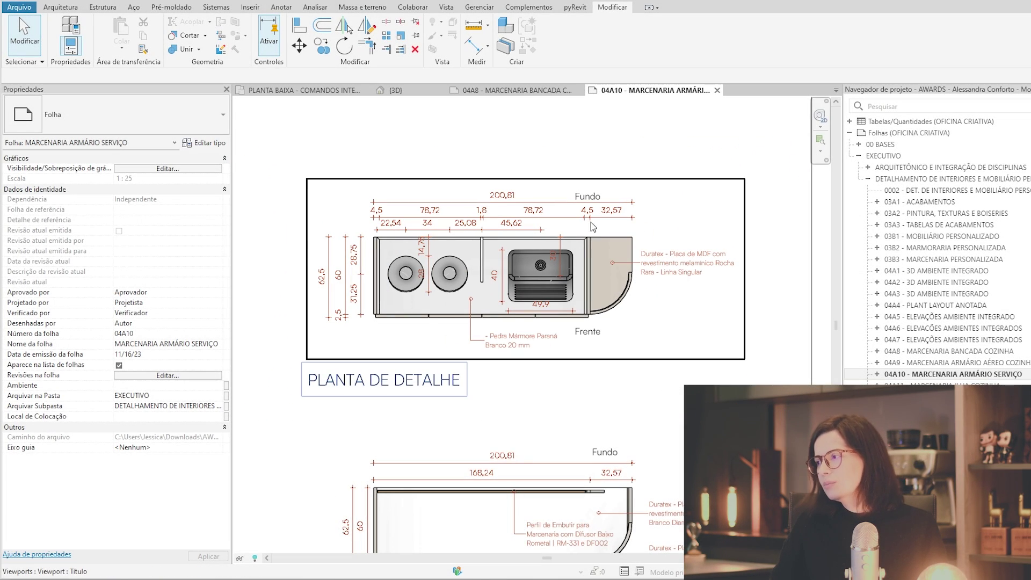
{"action": "scroll", "coordinate": [668, 239], "scroll_direction": "down", "scroll_amount": 2}
{"action": "scroll", "coordinate": [669, 238], "scroll_direction": "down", "scroll_amount": 1}
{"action": "scroll", "coordinate": [643, 333], "scroll_direction": "down", "scroll_amount": 1}
{"action": "scroll", "coordinate": [642, 333], "scroll_direction": "down", "scroll_amount": 1}
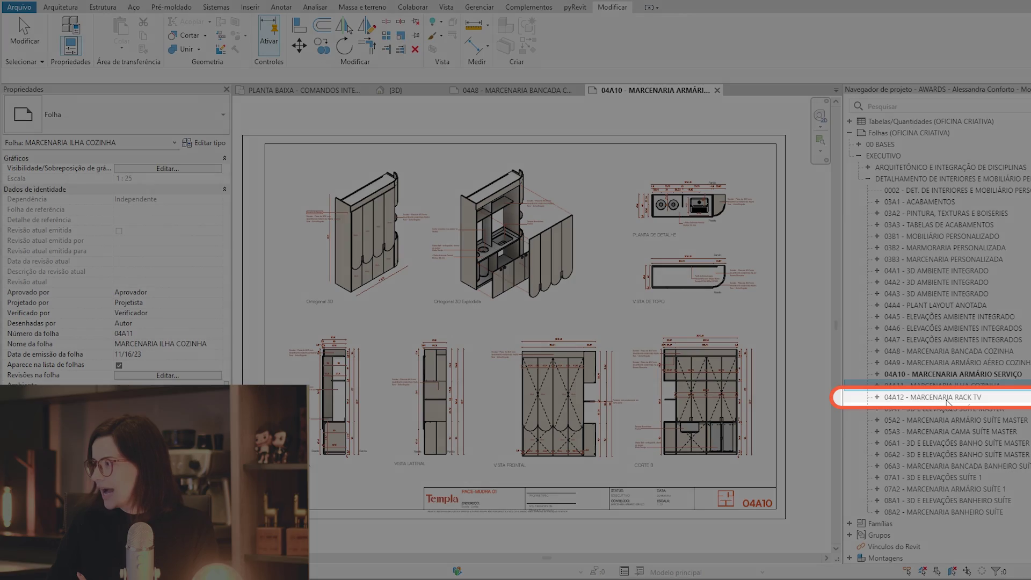
{"action": "left_click", "coordinate": [946, 397]}
Step: Open sheet 04A12 - MARCENARIA RACK TV and zoom in and out over its 3D and exploded views
{"action": "double_click", "coordinate": [946, 398]}
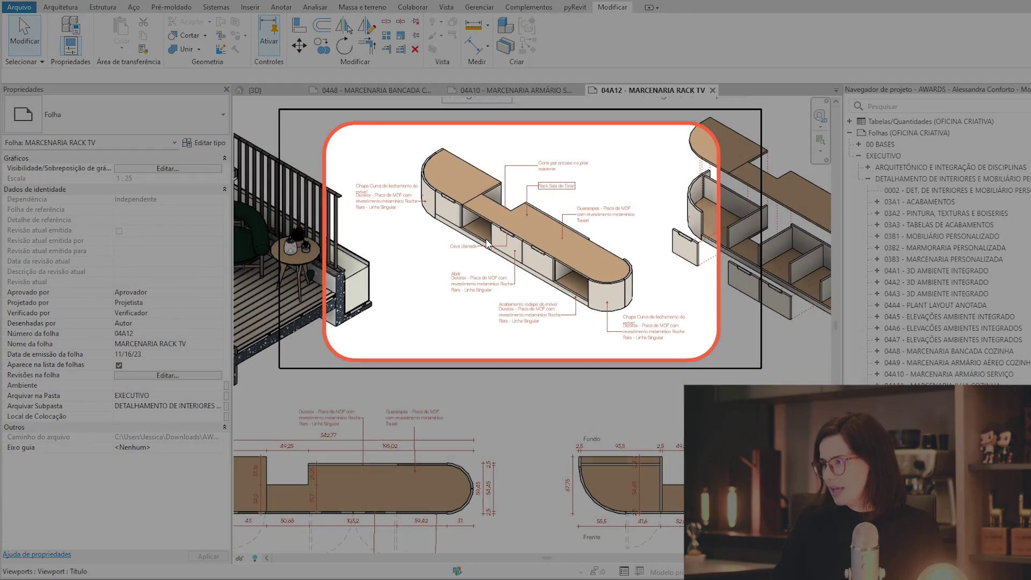
{"action": "scroll", "coordinate": [484, 234], "scroll_direction": "up", "scroll_amount": 5}
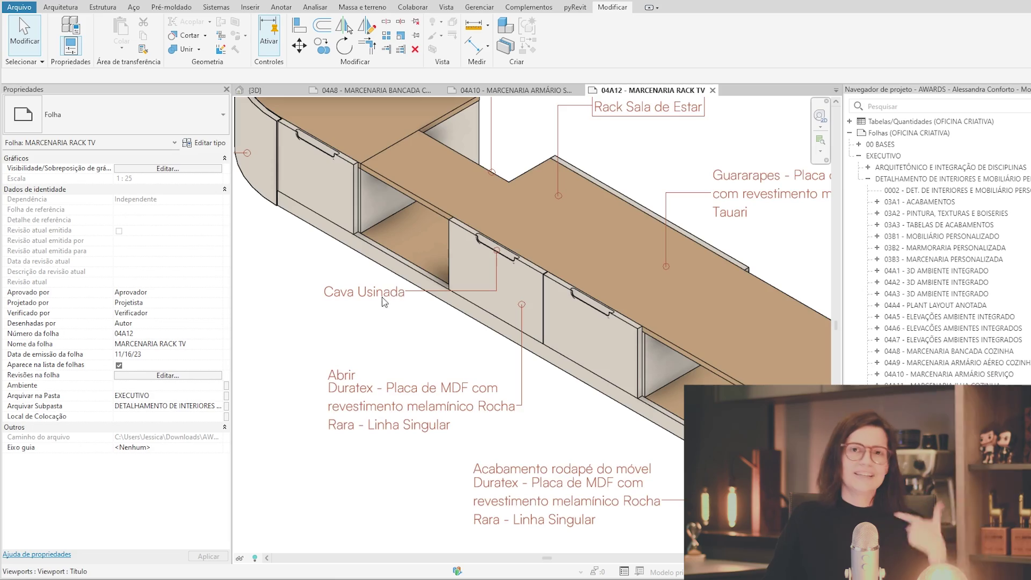
{"action": "scroll", "coordinate": [368, 310], "scroll_direction": "down", "scroll_amount": 5}
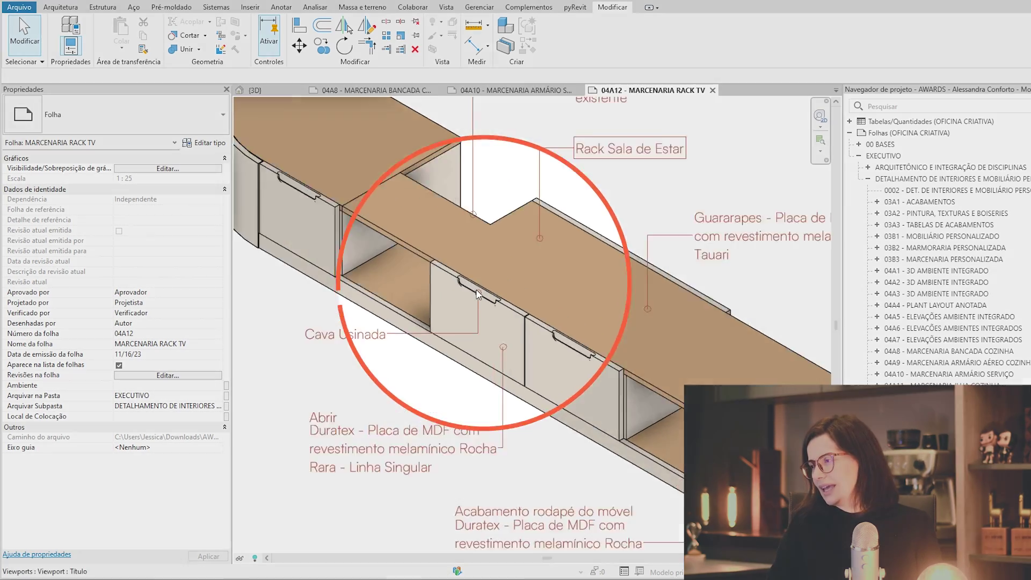
{"action": "scroll", "coordinate": [443, 256], "scroll_direction": "up", "scroll_amount": 5}
{"action": "scroll", "coordinate": [511, 327], "scroll_direction": "up", "scroll_amount": 2}
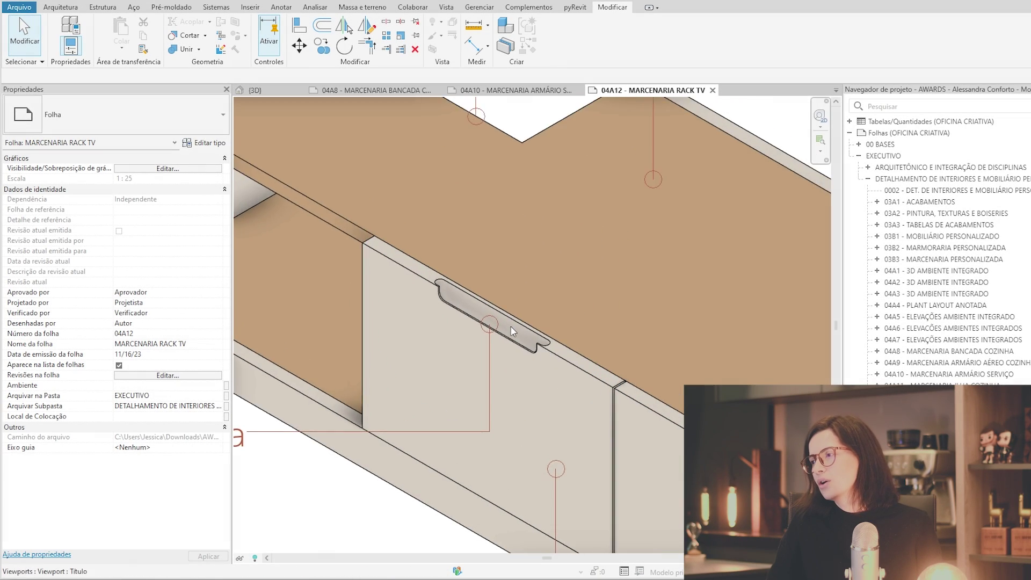
{"action": "scroll", "coordinate": [396, 253], "scroll_direction": "up", "scroll_amount": 2}
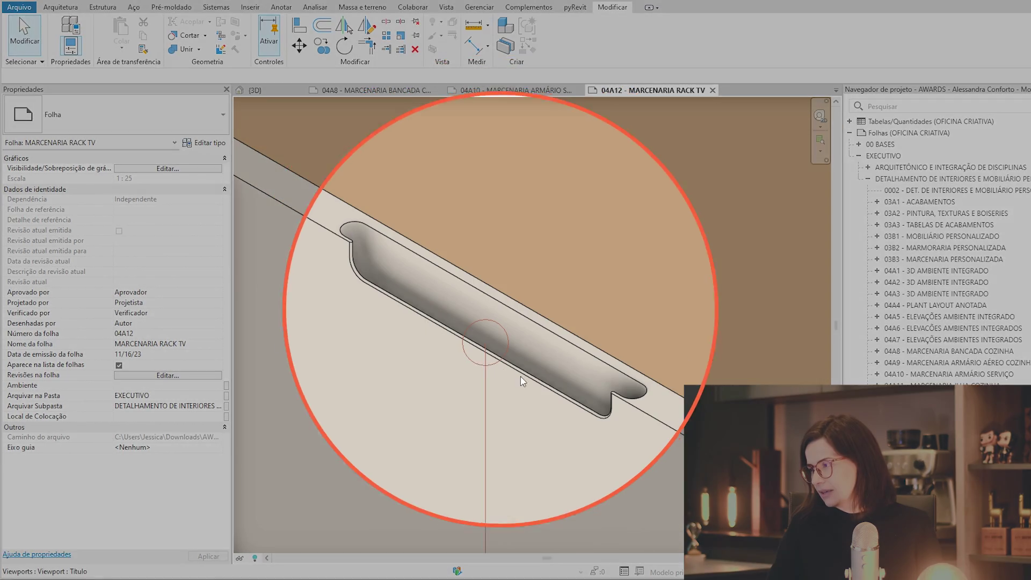
{"action": "scroll", "coordinate": [521, 319], "scroll_direction": "down", "scroll_amount": 3}
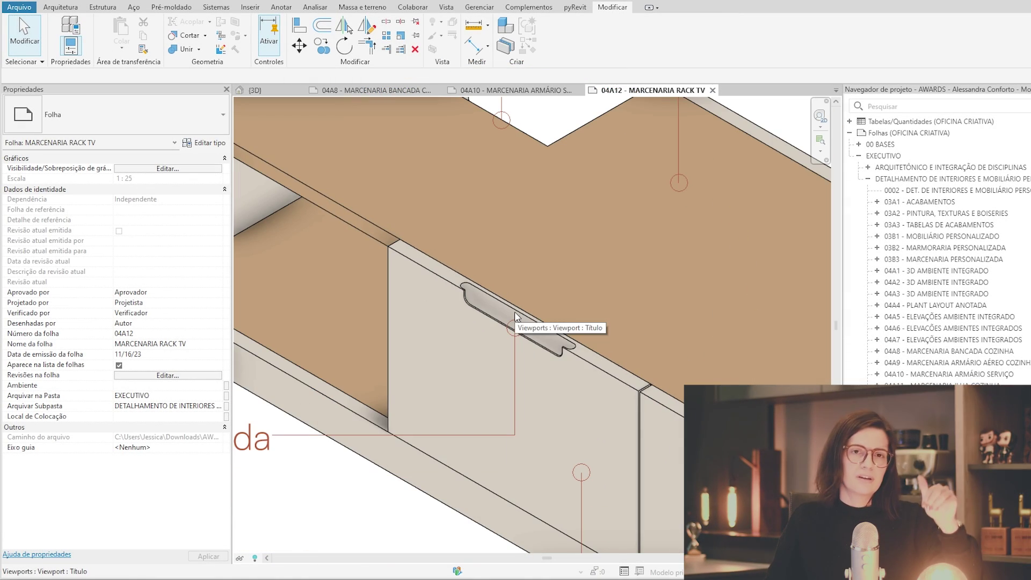
{"action": "scroll", "coordinate": [514, 316], "scroll_direction": "down", "scroll_amount": 2}
{"action": "scroll", "coordinate": [511, 313], "scroll_direction": "down", "scroll_amount": 2}
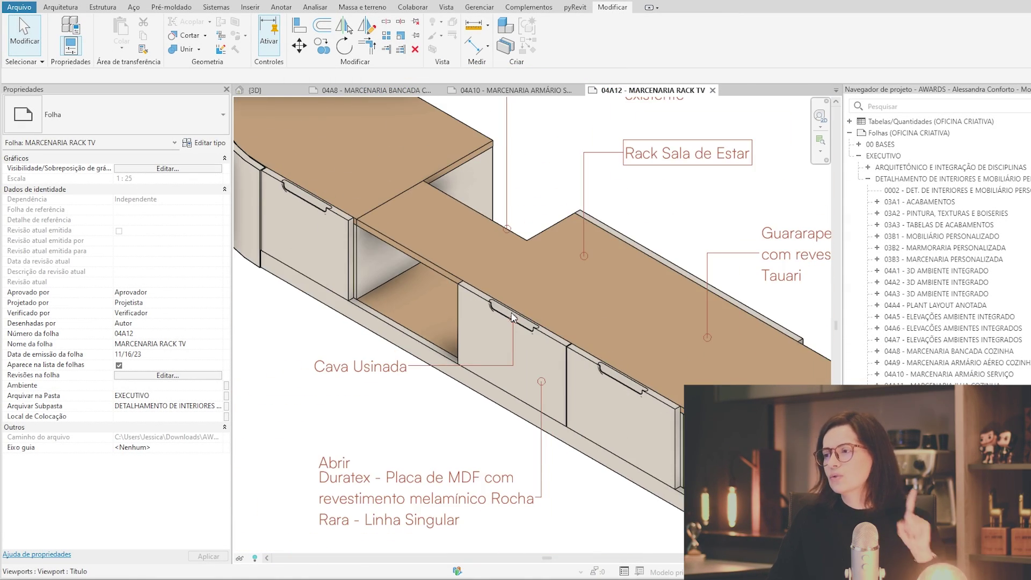
{"action": "scroll", "coordinate": [511, 318], "scroll_direction": "down", "scroll_amount": 2}
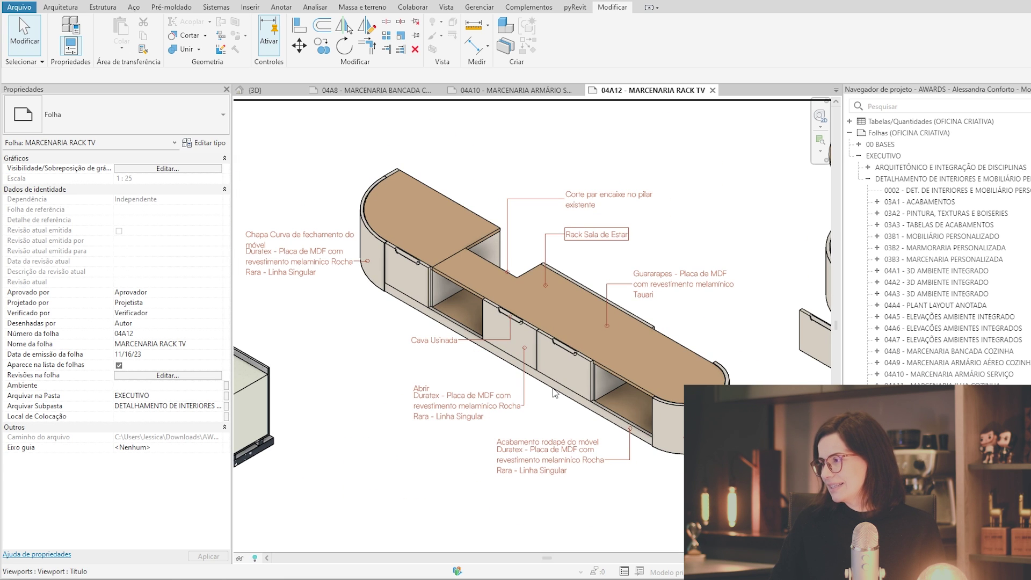
{"action": "scroll", "coordinate": [470, 371], "scroll_direction": "down", "scroll_amount": 2}
{"action": "scroll", "coordinate": [471, 371], "scroll_direction": "down", "scroll_amount": 2}
{"action": "scroll", "coordinate": [675, 357], "scroll_direction": "down", "scroll_amount": 2}
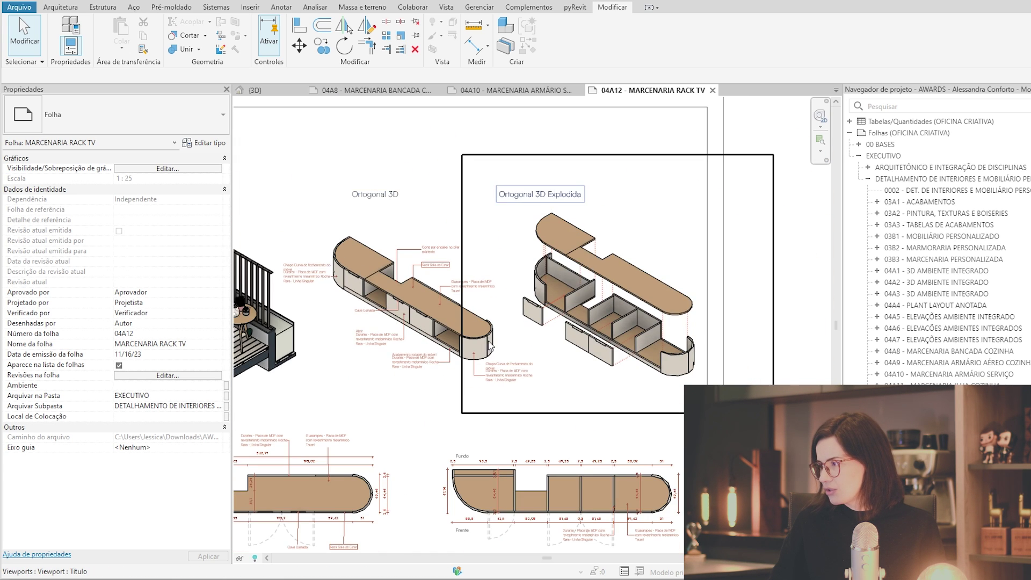
Step: Bring the rack's Ortogonal 3D drawing into view and zoom into it
{"action": "scroll", "coordinate": [675, 357], "scroll_direction": "up", "scroll_amount": 3}
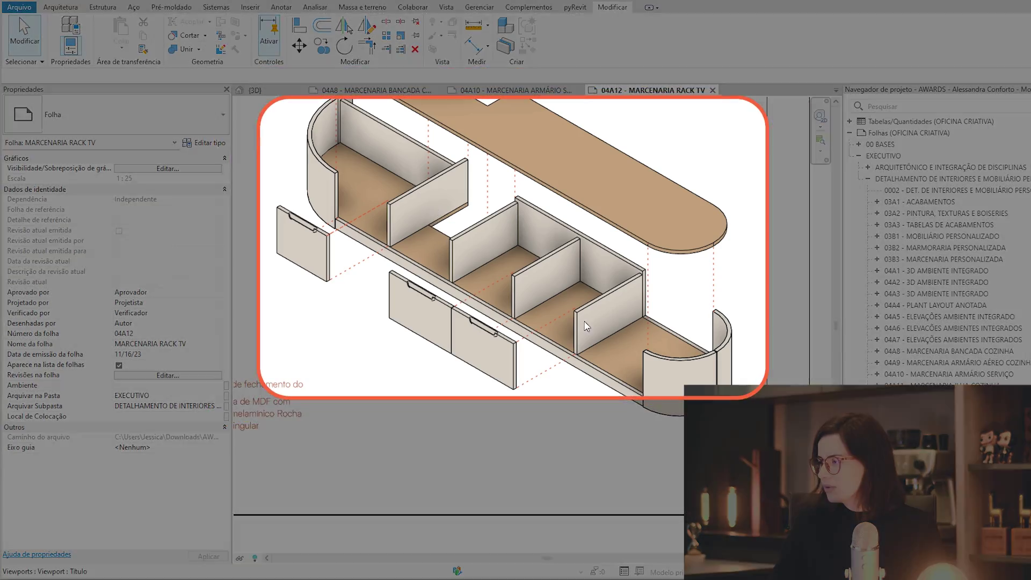
{"action": "scroll", "coordinate": [569, 375], "scroll_direction": "down", "scroll_amount": 3}
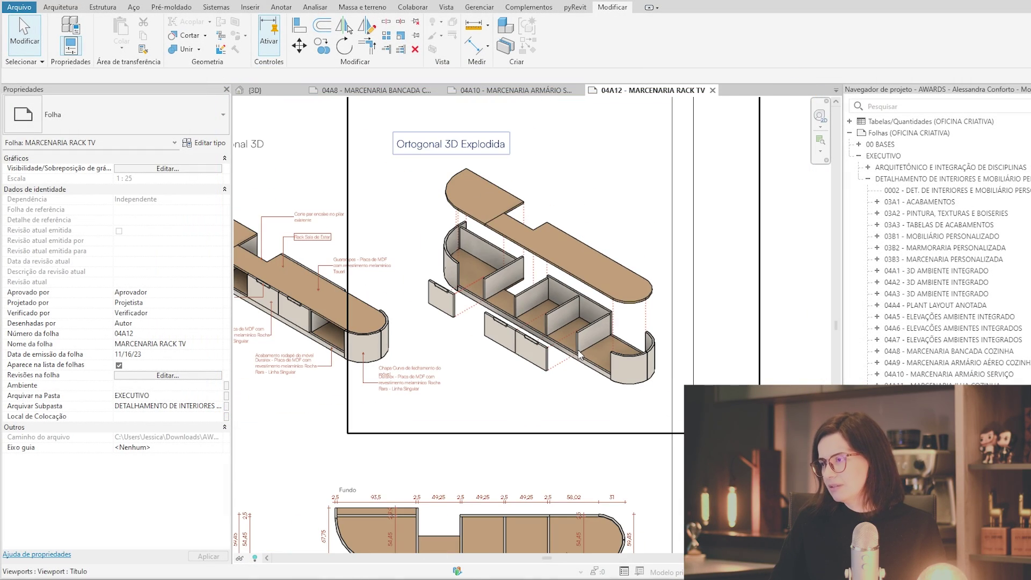
{"action": "scroll", "coordinate": [537, 263], "scroll_direction": "up", "scroll_amount": 3}
{"action": "scroll", "coordinate": [525, 223], "scroll_direction": "up", "scroll_amount": 1}
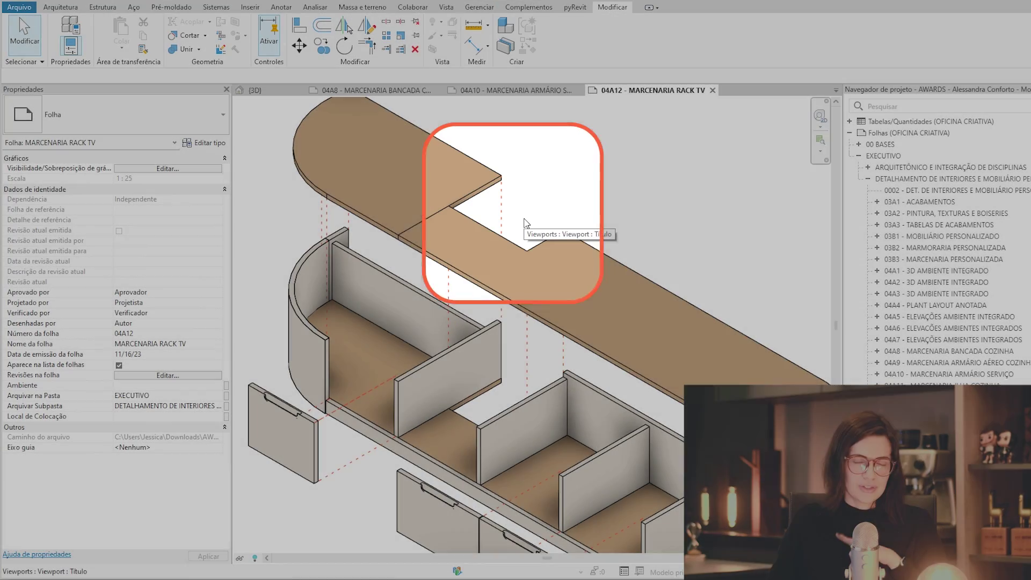
{"action": "scroll", "coordinate": [525, 223], "scroll_direction": "down", "scroll_amount": 3}
{"action": "mouse_move", "coordinate": [461, 223]}
{"action": "middle_mouse_down"}
{"action": "mouse_move", "coordinate": [403, 253]}
{"action": "mouse_move", "coordinate": [752, 280]}
{"action": "middle_mouse_up"}
{"action": "scroll", "coordinate": [541, 249], "scroll_direction": "up", "scroll_amount": 2}
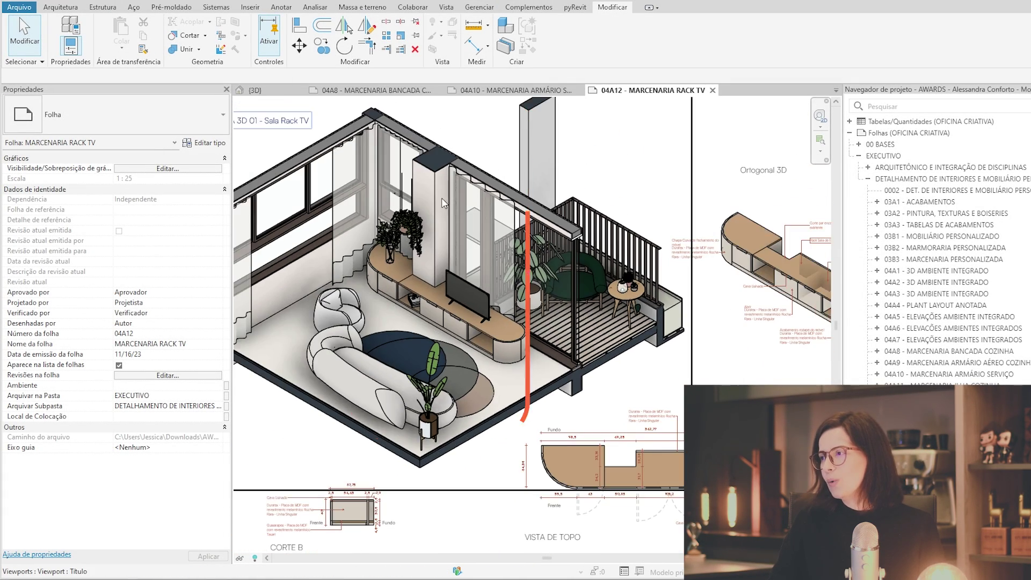
{"action": "scroll", "coordinate": [443, 188], "scroll_direction": "up", "scroll_amount": 3}
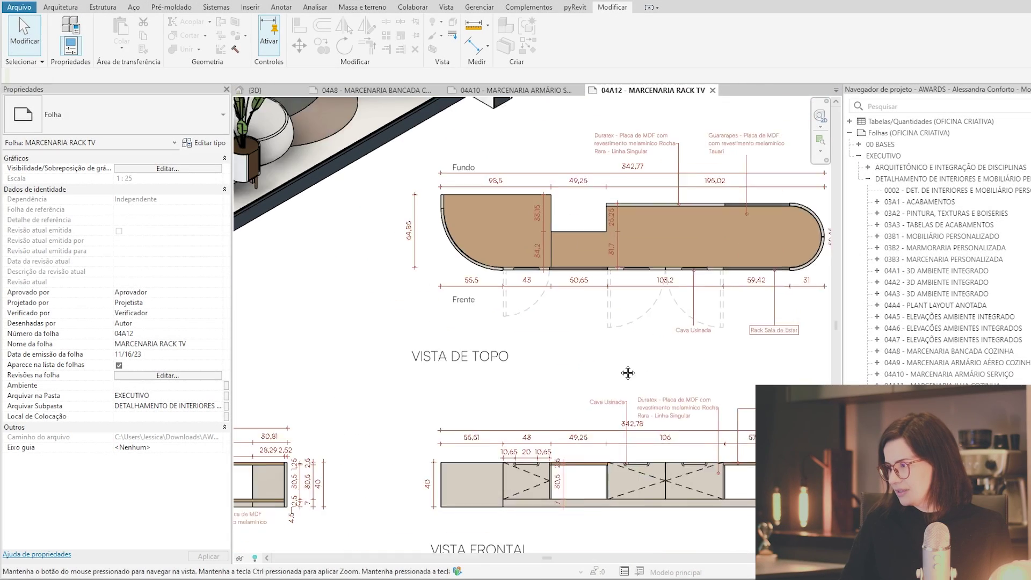
{"action": "middle_click_drag", "start_coordinate": [628, 373], "coordinate": [599, 360]}
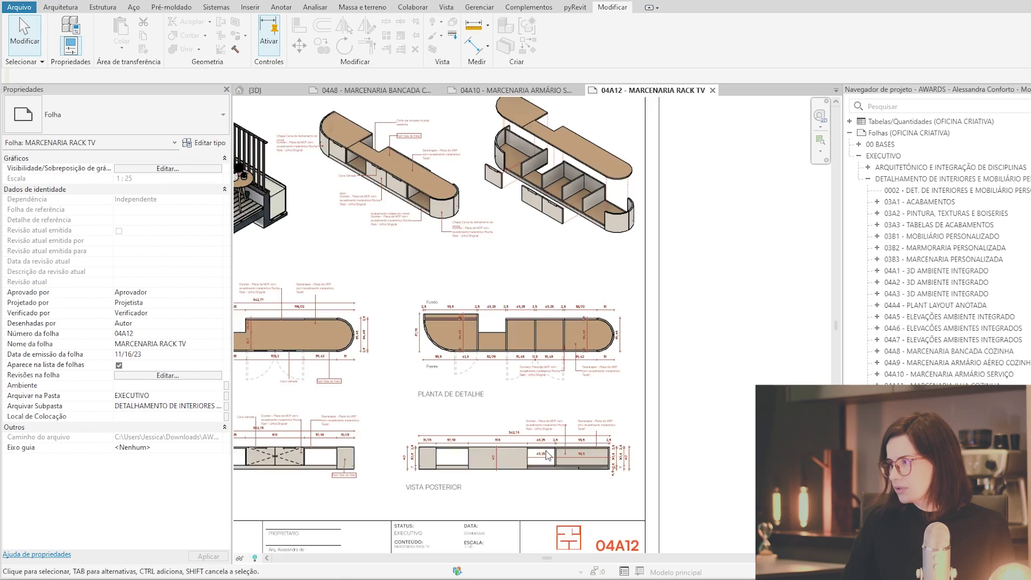
{"action": "middle_click_drag", "start_coordinate": [549, 299], "coordinate": [537, 365]}
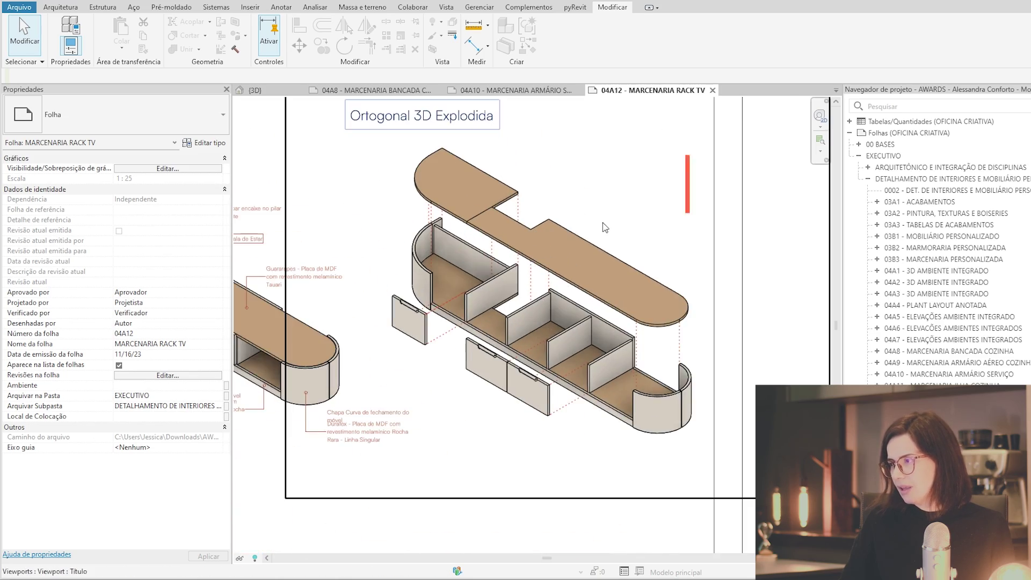